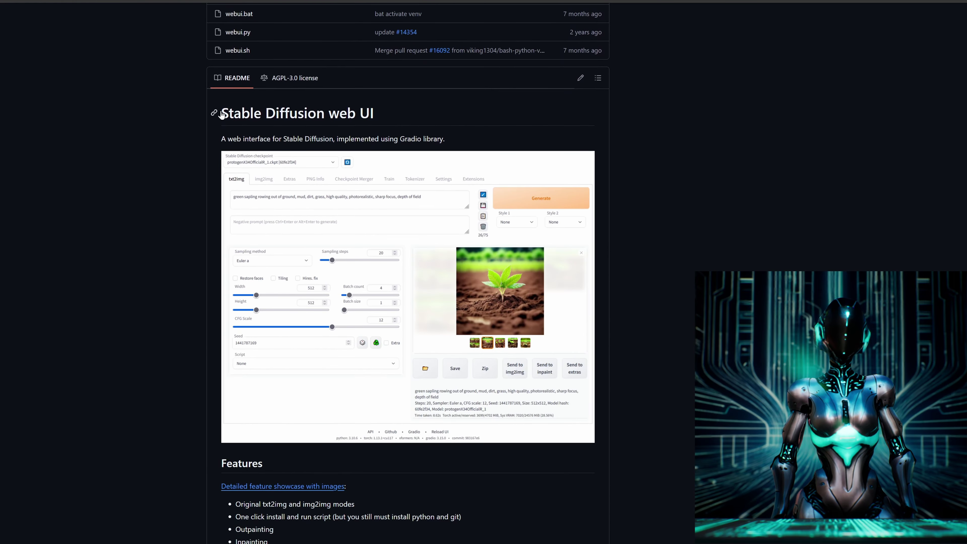
# - Examine the Stable Diffusion web UI README, from the introduction through the feature list to the installation section
pyautogui.moveTo(381, 113); pyautogui.dragTo(225, 112)
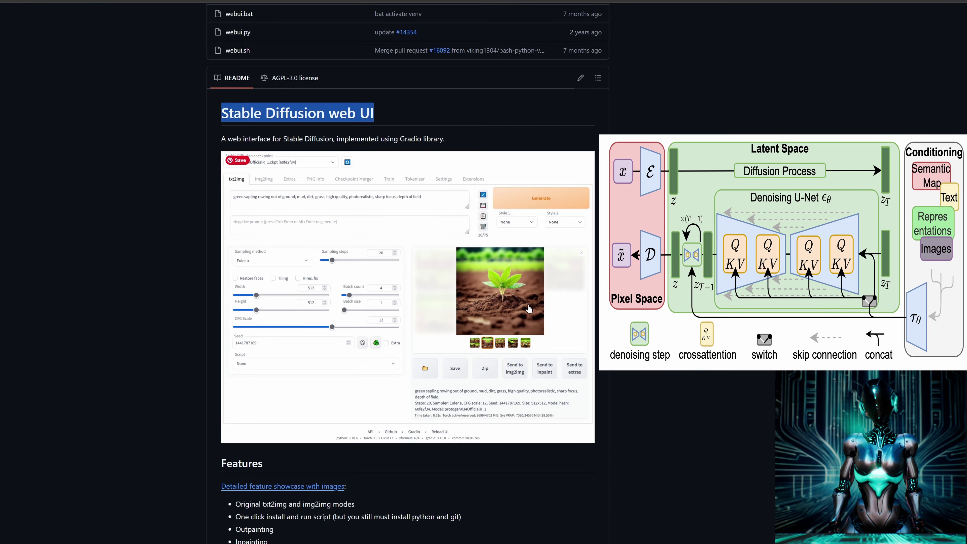
pyautogui.click(153, 229)
pyautogui.scroll(-2, 152, 229)
pyautogui.scroll(-12, 408, 267)
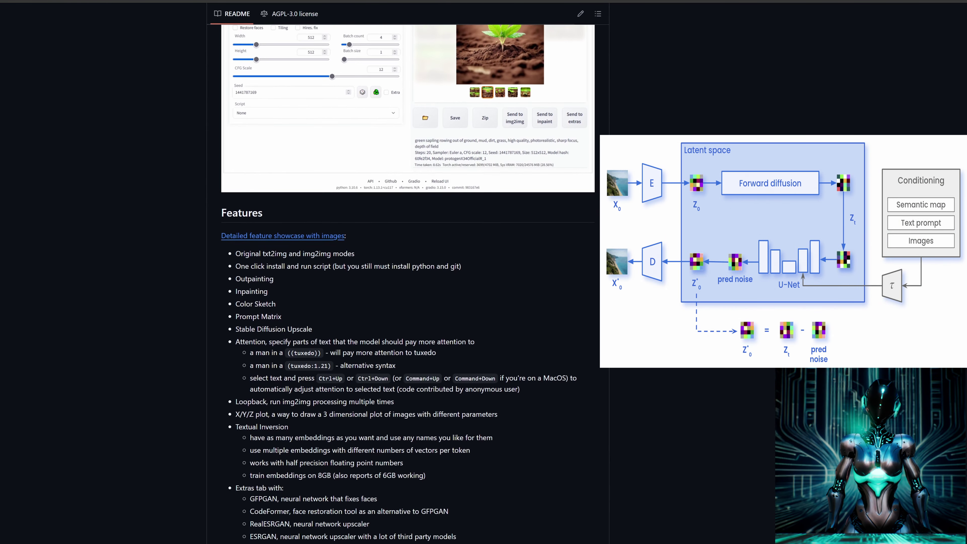
pyautogui.scroll(-2, 407, 267)
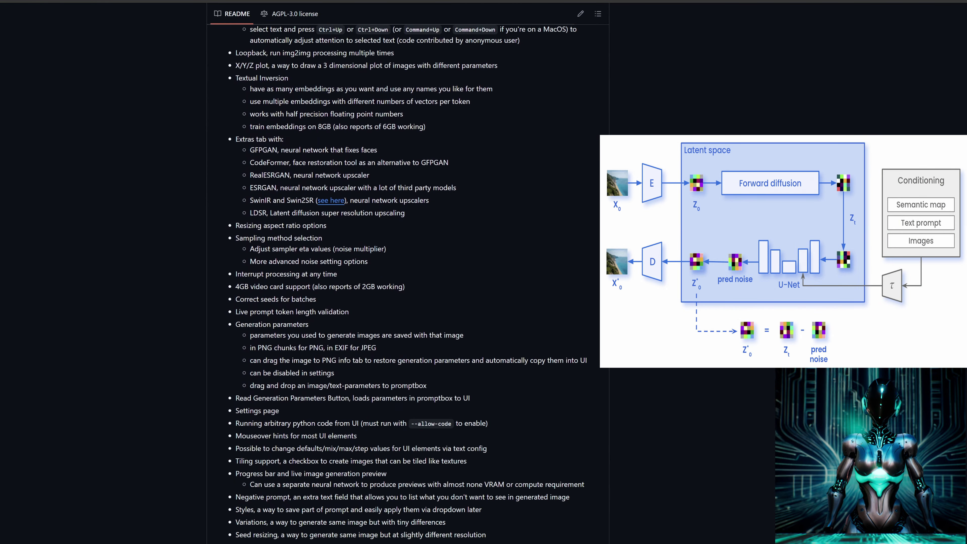
pyautogui.moveTo(424, 285); pyautogui.dragTo(235, 285)
pyautogui.click(307, 279)
pyautogui.scroll(-12, 741, 286)
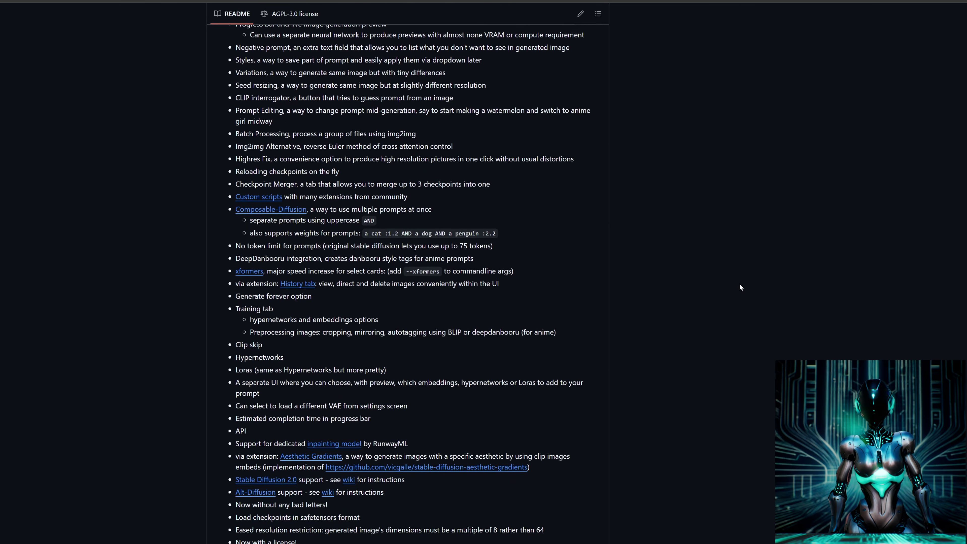
pyautogui.scroll(-4, 740, 285)
pyautogui.scroll(-2, 741, 287)
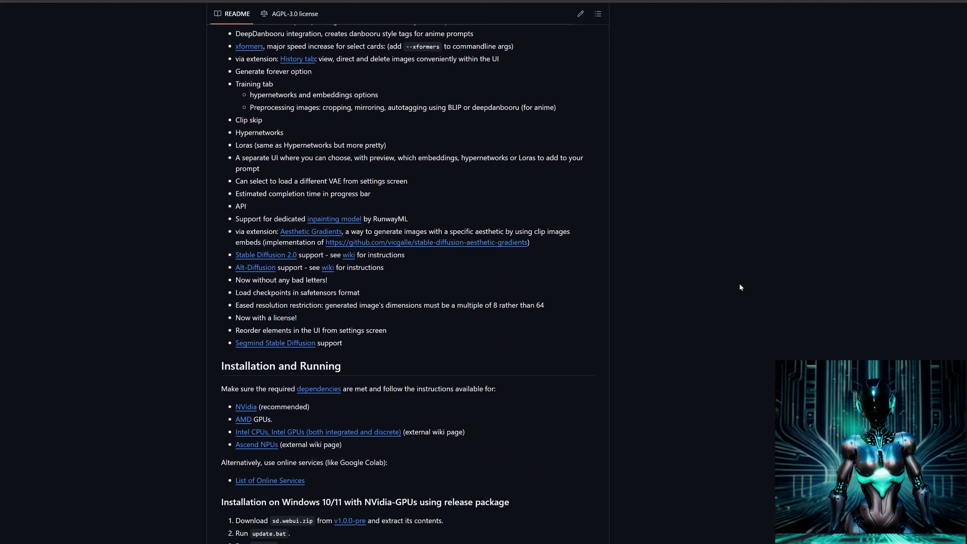
pyautogui.scroll(-2, 740, 287)
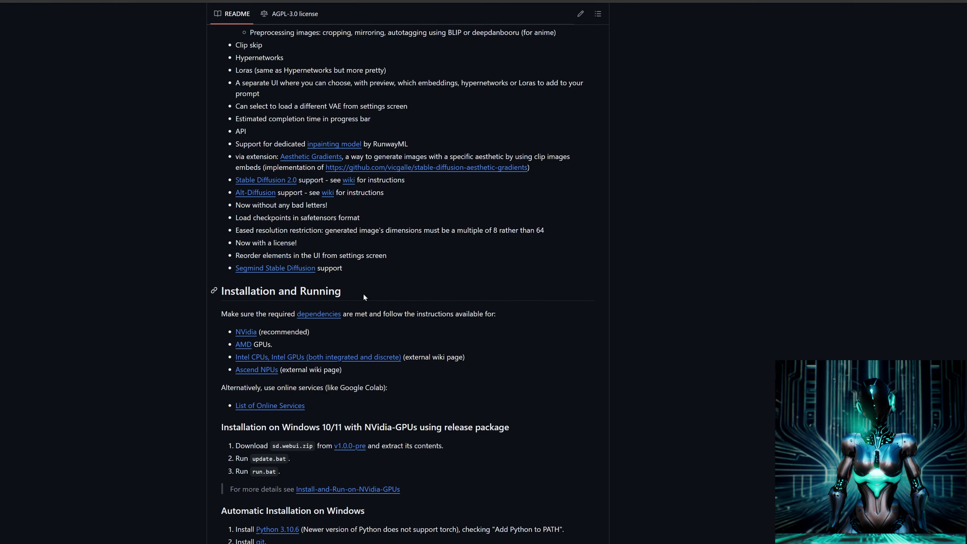
# - Find the supported hardware list under Installation and Running and open the NVidia GPU installation guide
pyautogui.moveTo(363, 294); pyautogui.dragTo(222, 291)
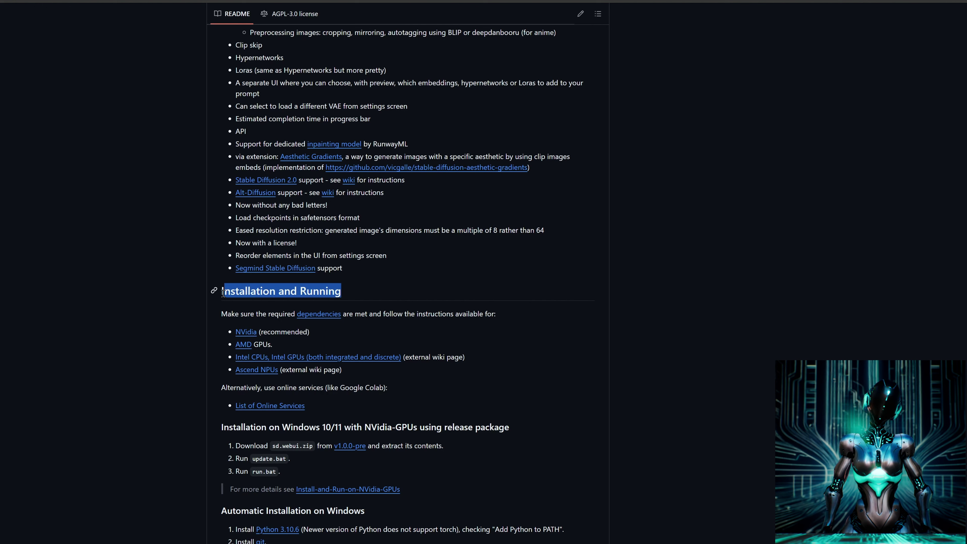
pyautogui.moveTo(232, 328); pyautogui.dragTo(350, 368)
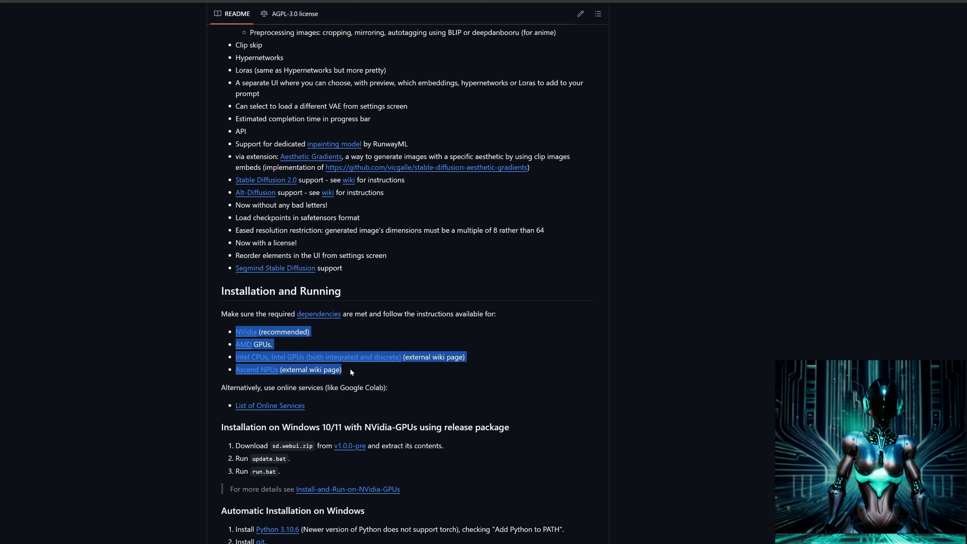
pyautogui.click(474, 370)
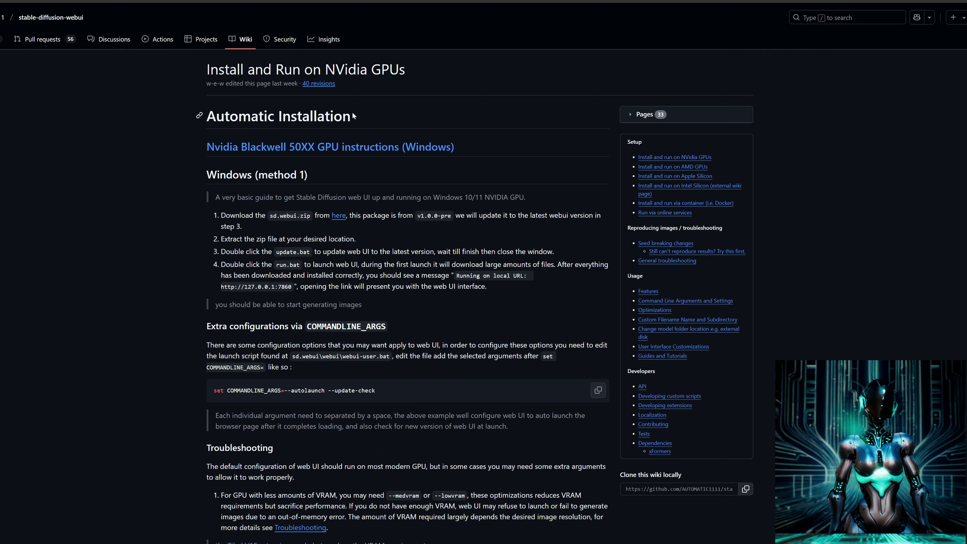
# - Download sd.webui.zip from the v1.0.0-pre release linked in the Windows (method 1) instructions and open the archive
pyautogui.moveTo(309, 175); pyautogui.dragTo(206, 175)
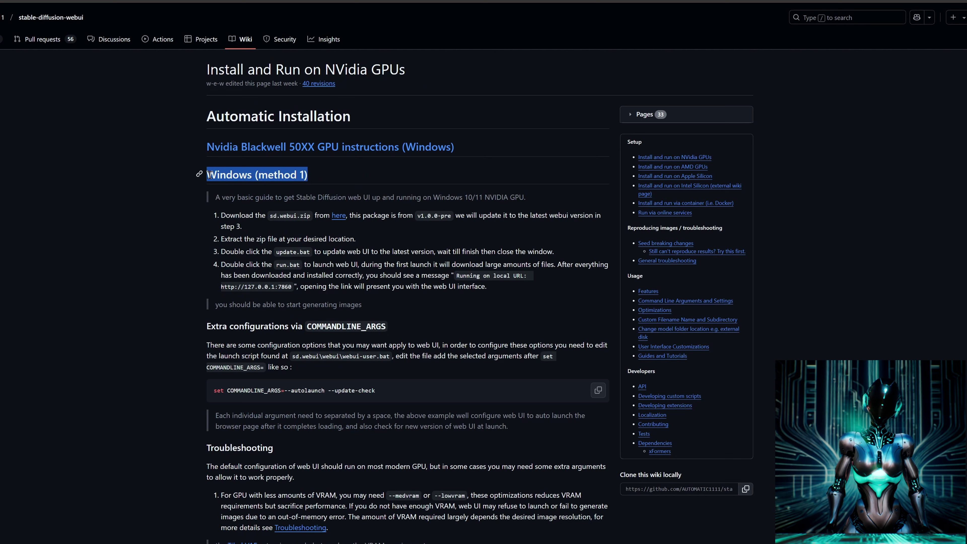
pyautogui.click(197, 247)
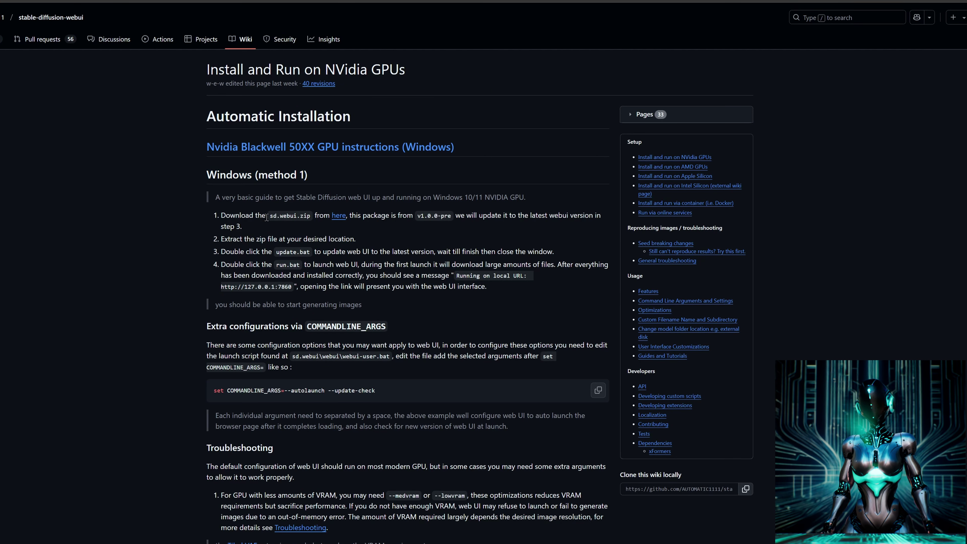
pyautogui.moveTo(266, 217); pyautogui.dragTo(312, 216)
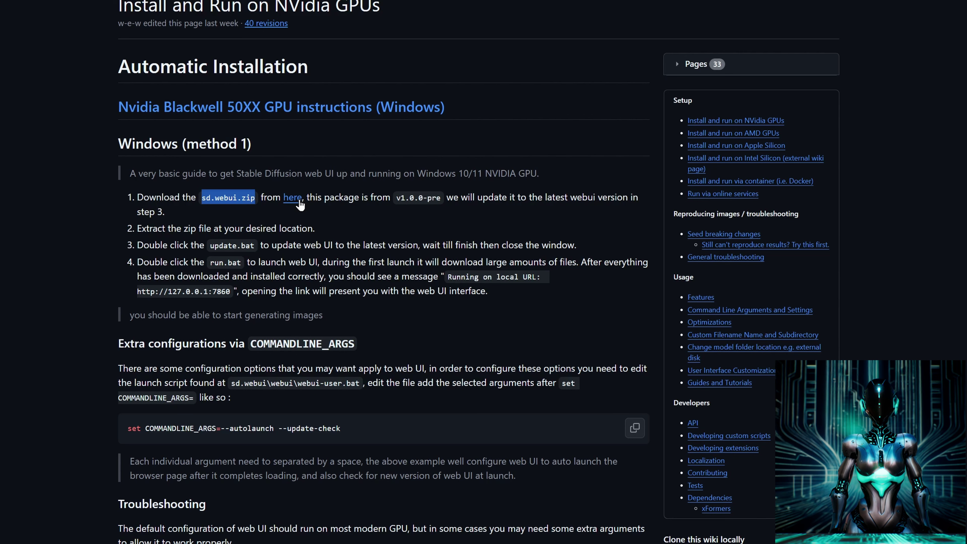
pyautogui.click(292, 197)
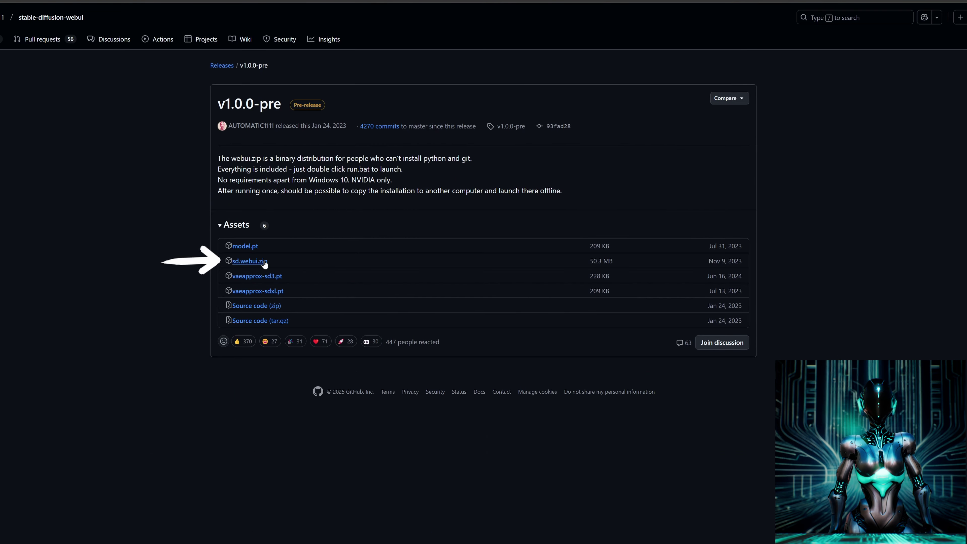
pyautogui.click(249, 262)
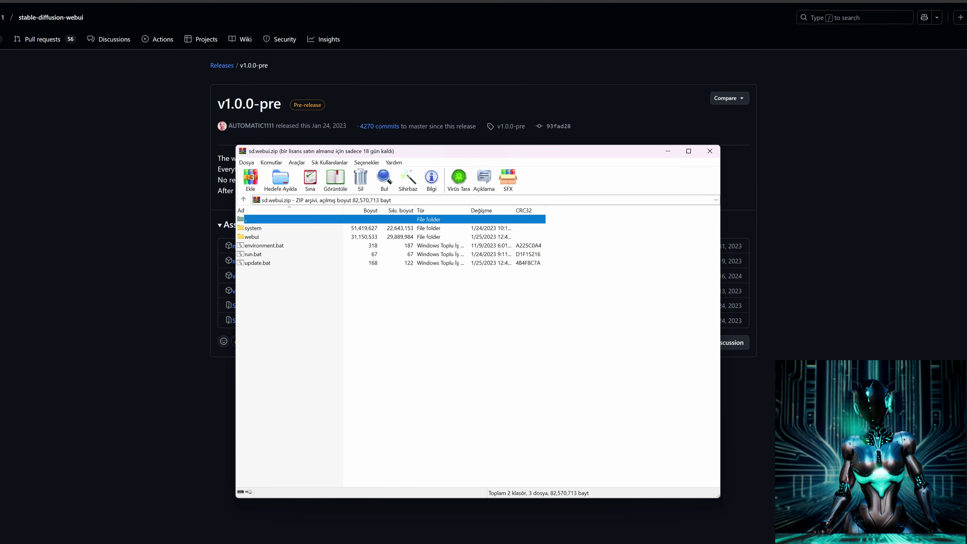
# - Extract all contents of sd.webui.zip into the desktop folder root and close the archive
pyautogui.click(620, 542)
pyautogui.click(625, 495)
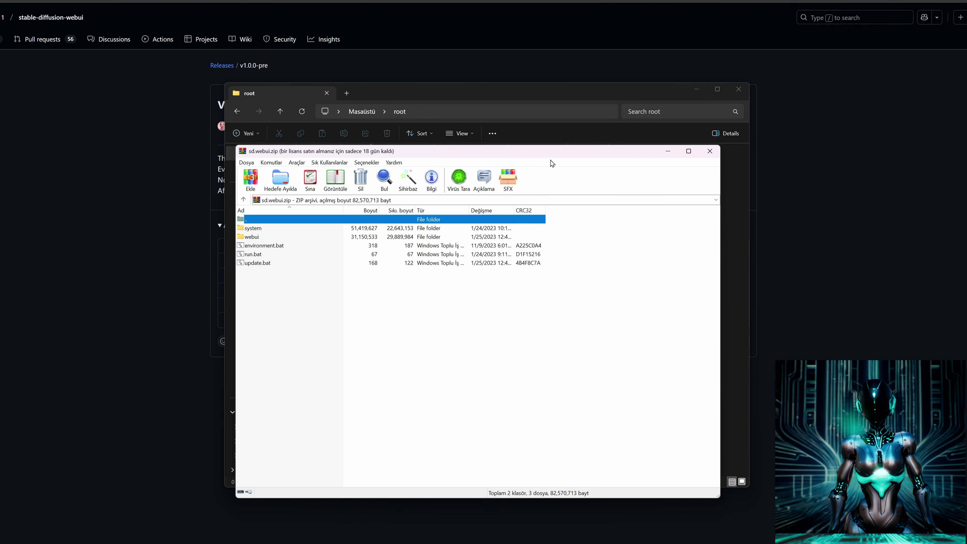
pyautogui.moveTo(553, 163); pyautogui.dragTo(737, 169)
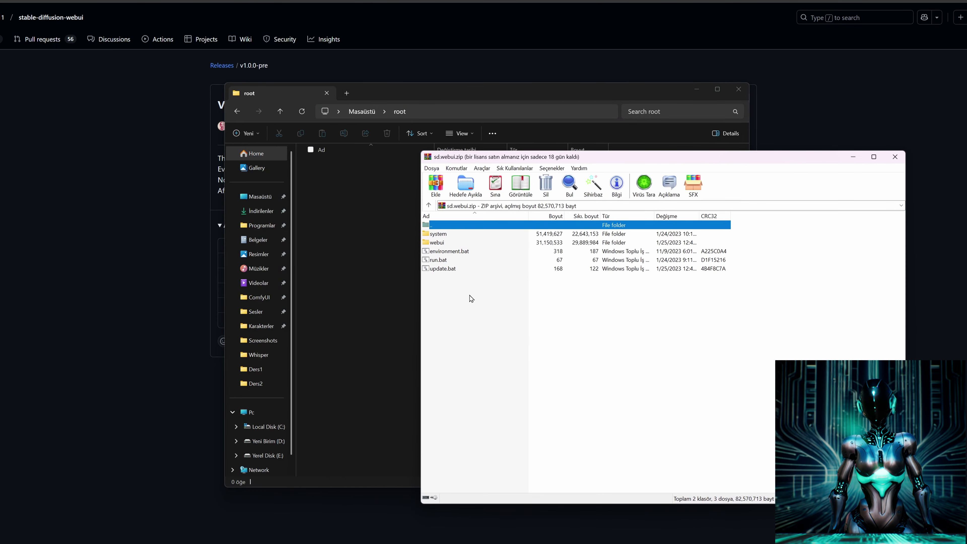
pyautogui.moveTo(472, 299); pyautogui.dragTo(352, 233)
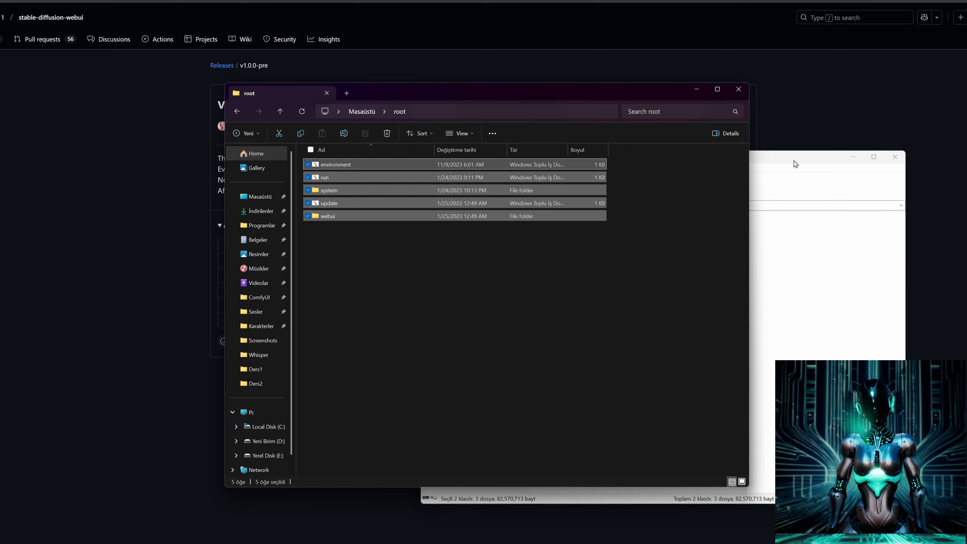
pyautogui.click(895, 157)
# - Run update.bat from the root folder despite the SmartScreen warning and dismiss its console once the update ends
pyautogui.doubleClick(348, 216)
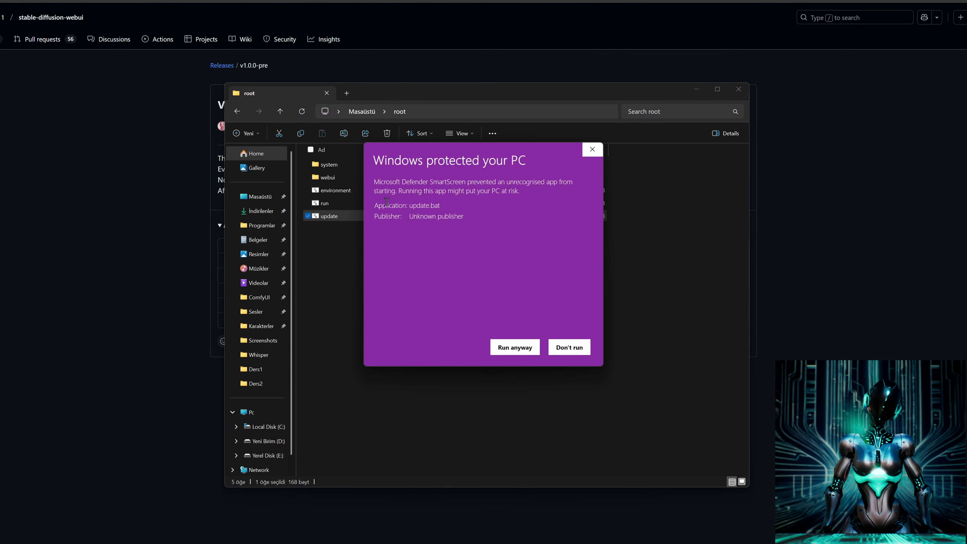
pyautogui.click(509, 346)
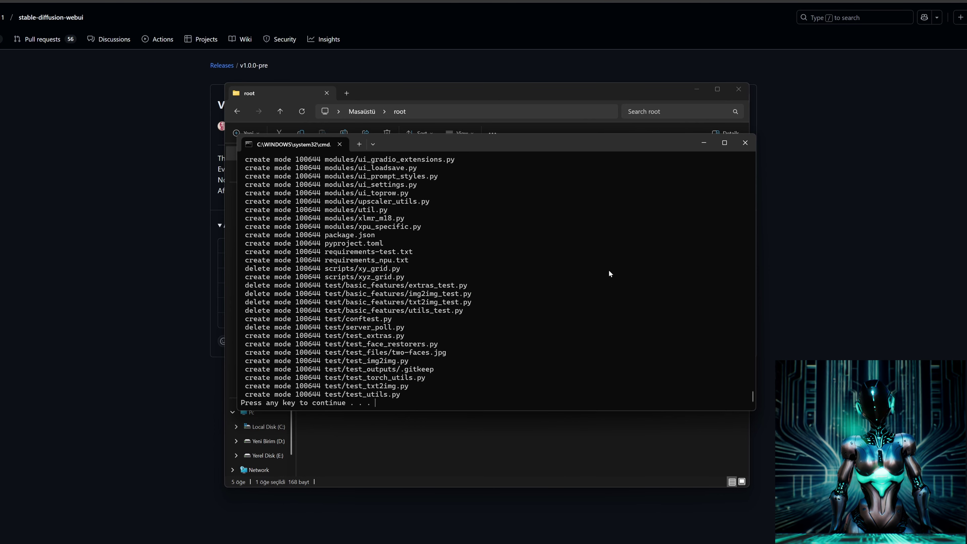
pyautogui.press('Return')
# - Launch run.bat from the root folder despite the SmartScreen warning and move its console window fully into view
pyautogui.doubleClick(380, 203)
pyautogui.click(383, 206)
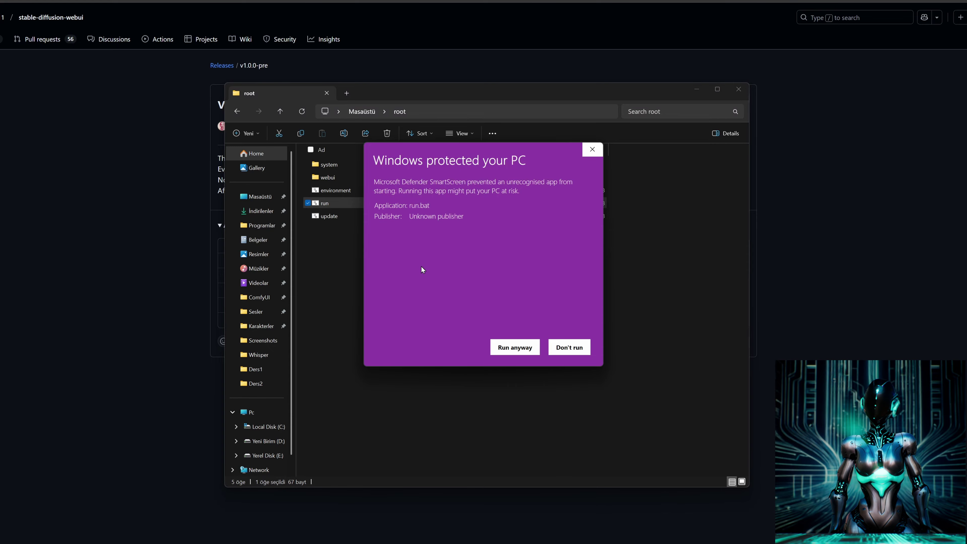
pyautogui.click(510, 347)
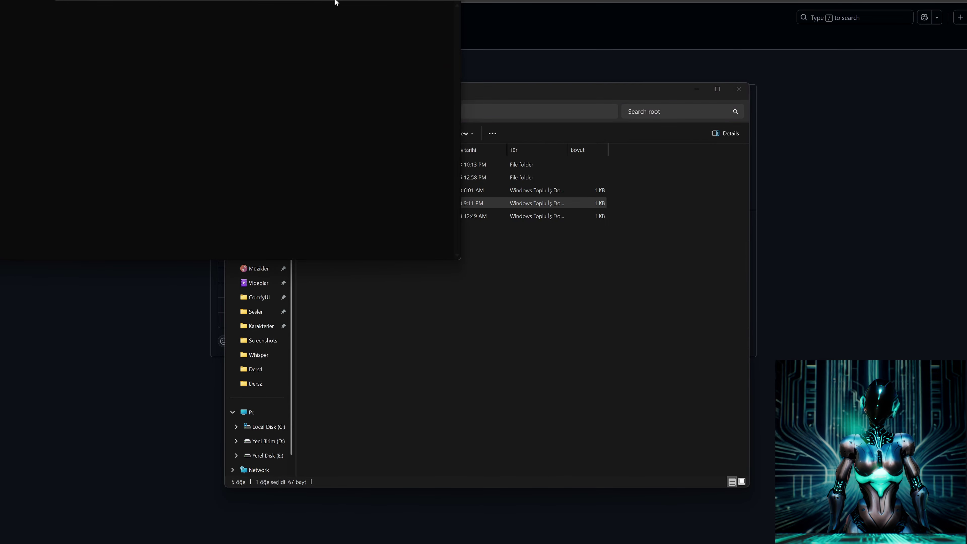
pyautogui.moveTo(335, 2); pyautogui.dragTo(625, 187)
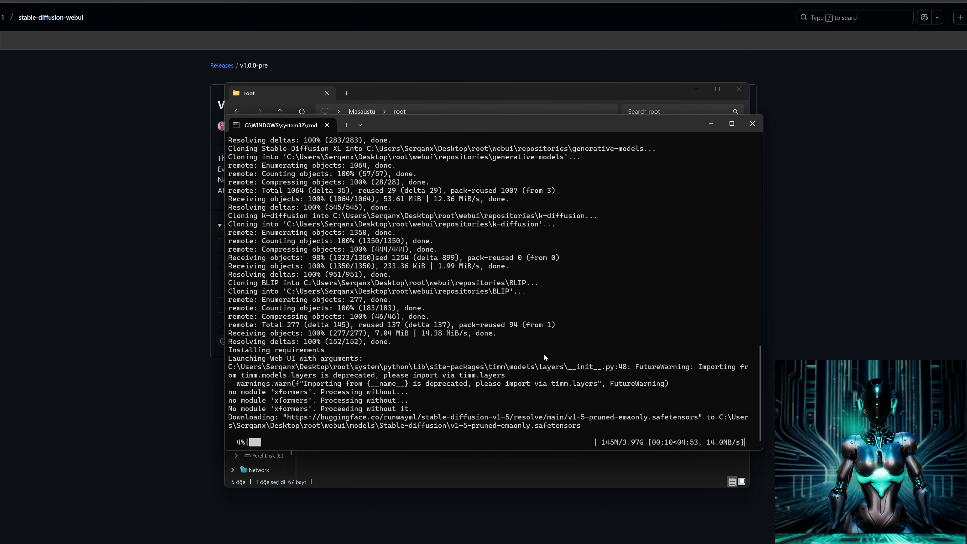
pyautogui.moveTo(589, 425); pyautogui.dragTo(454, 428)
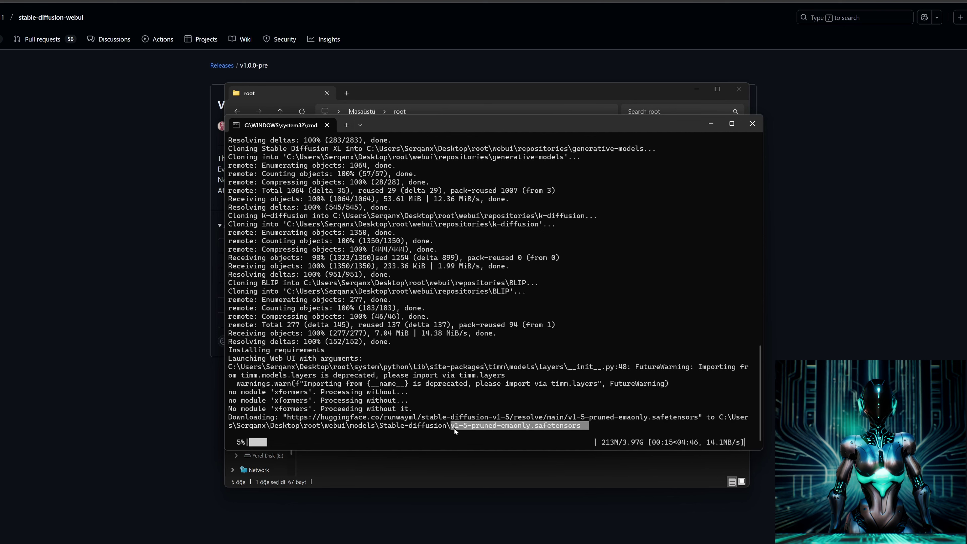
pyautogui.click(456, 437)
pyautogui.moveTo(643, 442); pyautogui.dragTo(619, 443)
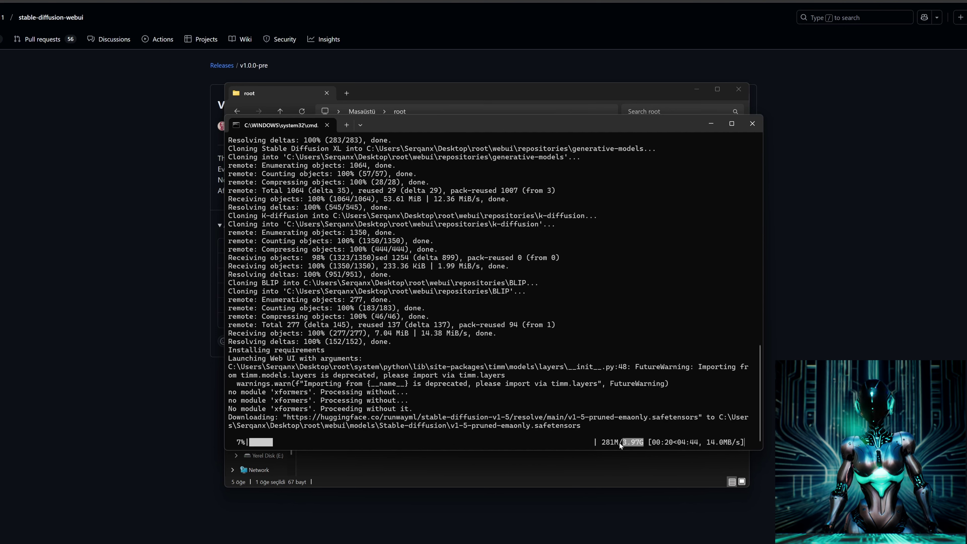
pyautogui.click(547, 439)
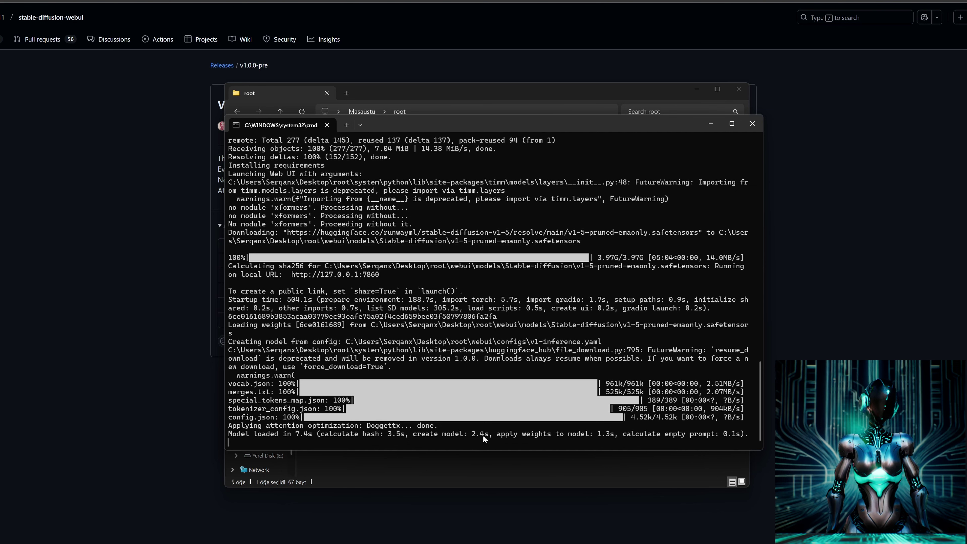
pyautogui.scroll(2, 478, 399)
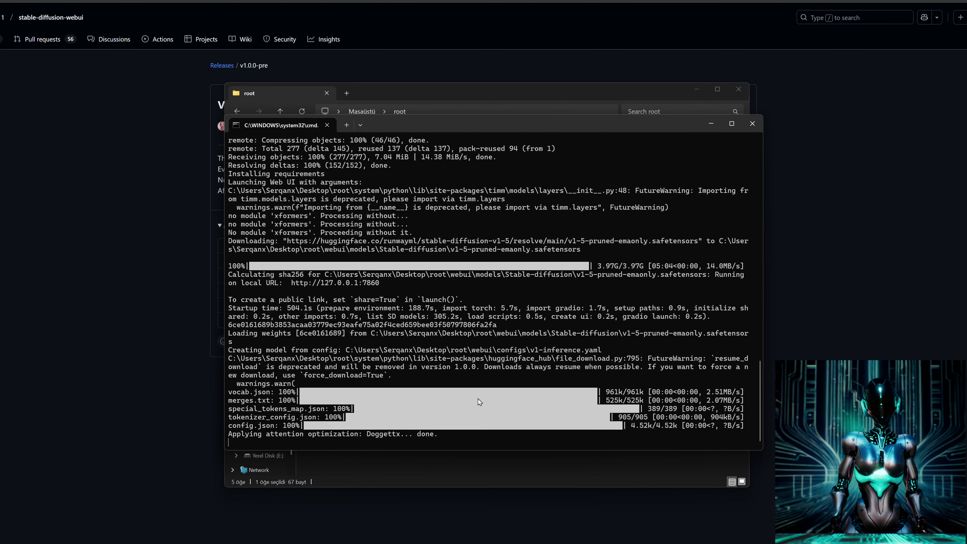
pyautogui.scroll(3, 478, 398)
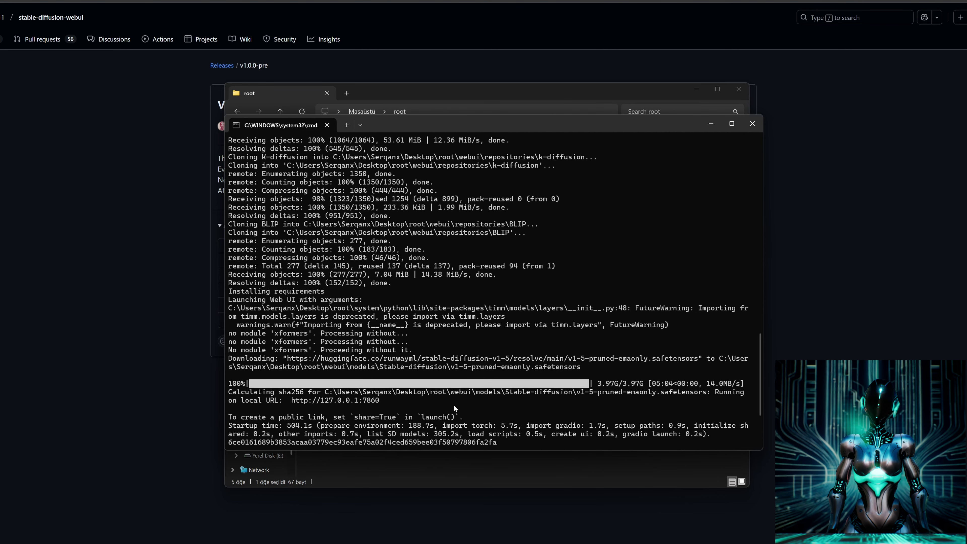
pyautogui.moveTo(290, 400); pyautogui.dragTo(383, 401)
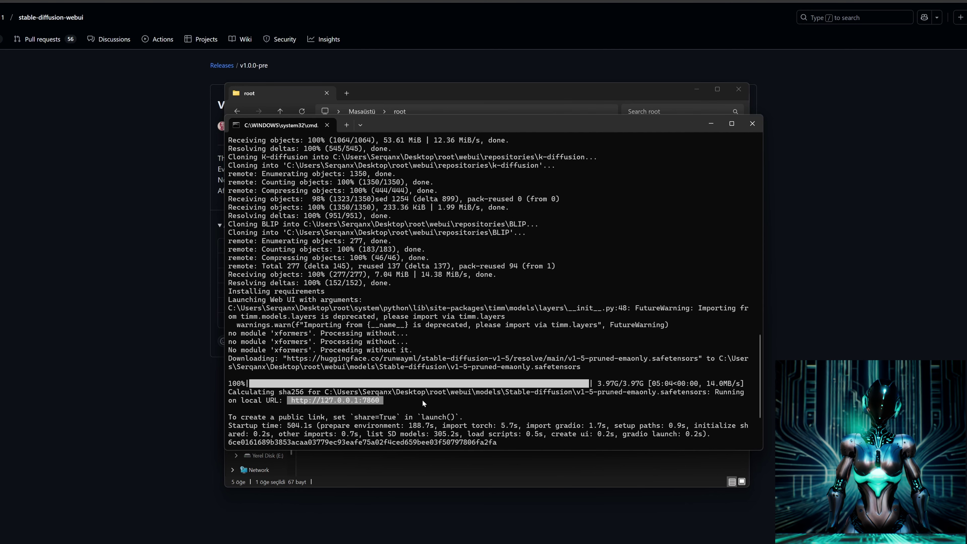
pyautogui.keyDown('ctrl'); pyautogui.click(291, 403); pyautogui.keyUp('ctrl')
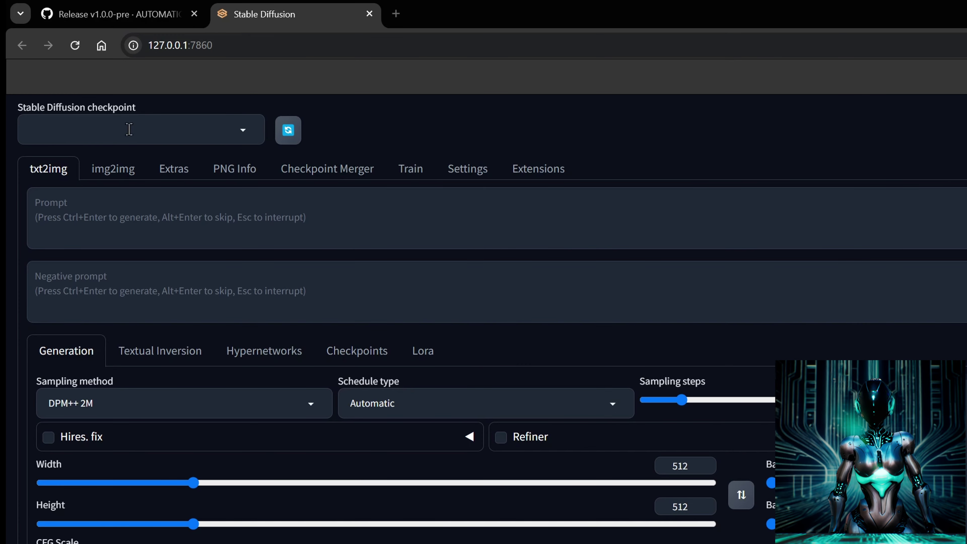
# - Generate two images from the prompt "a futuristic cyberpunk girl, digital art" with the v1-5-pruned-emaonly.safetensors checkpoint
pyautogui.click(226, 129)
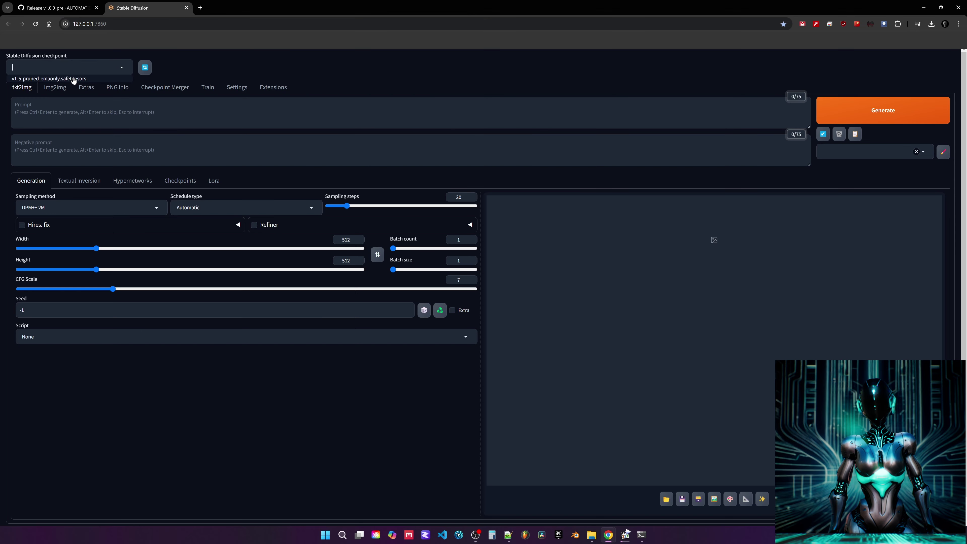
pyautogui.click(149, 155)
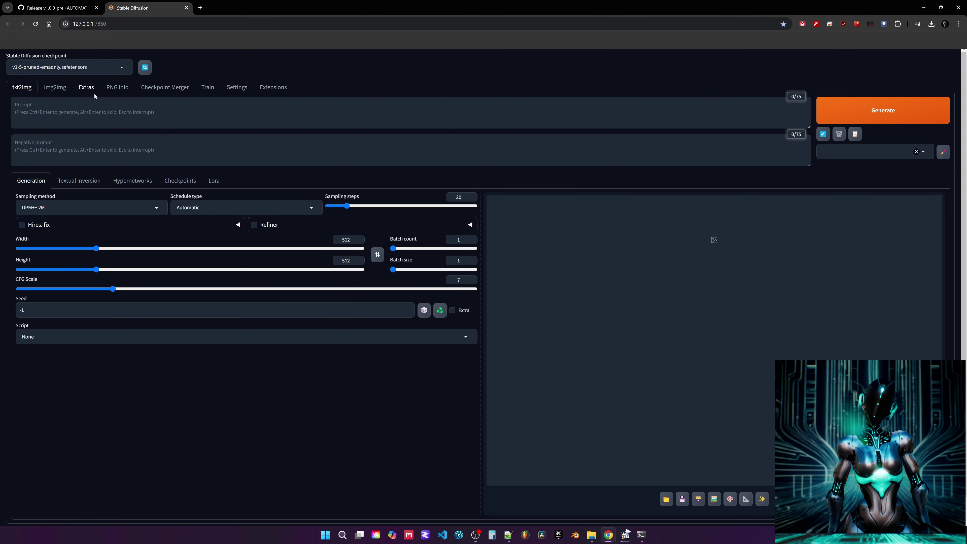
pyautogui.click(105, 111)
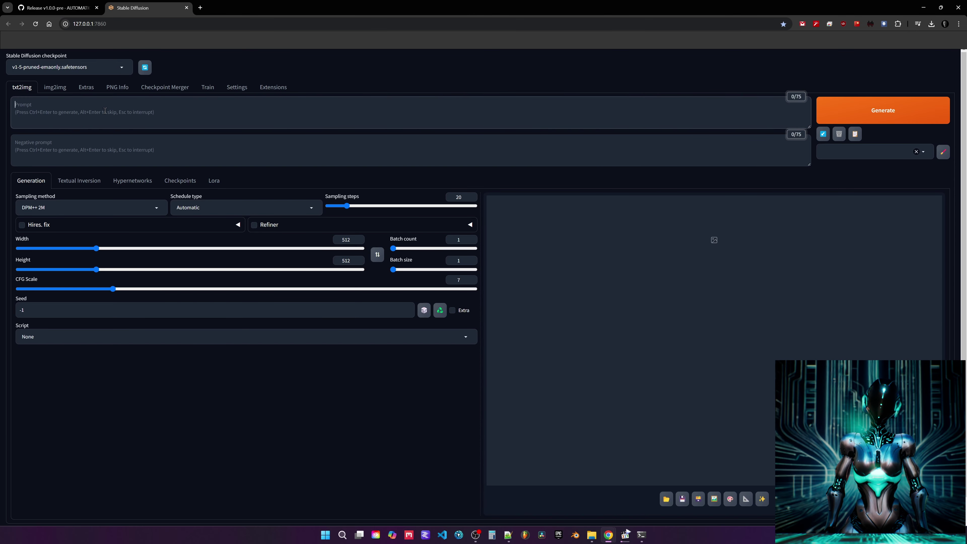
pyautogui.write('a futuristic cyberpunk girl, digital art')
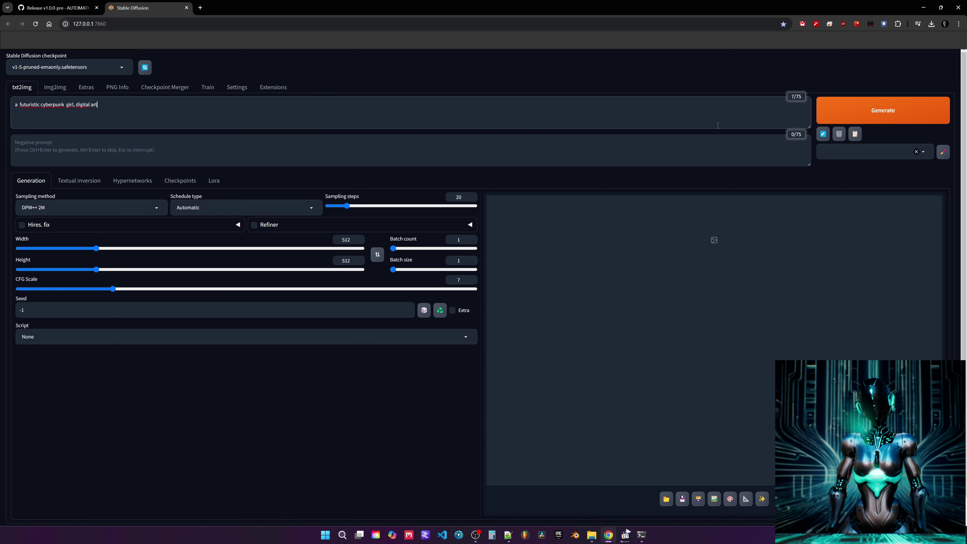
pyautogui.click(879, 110)
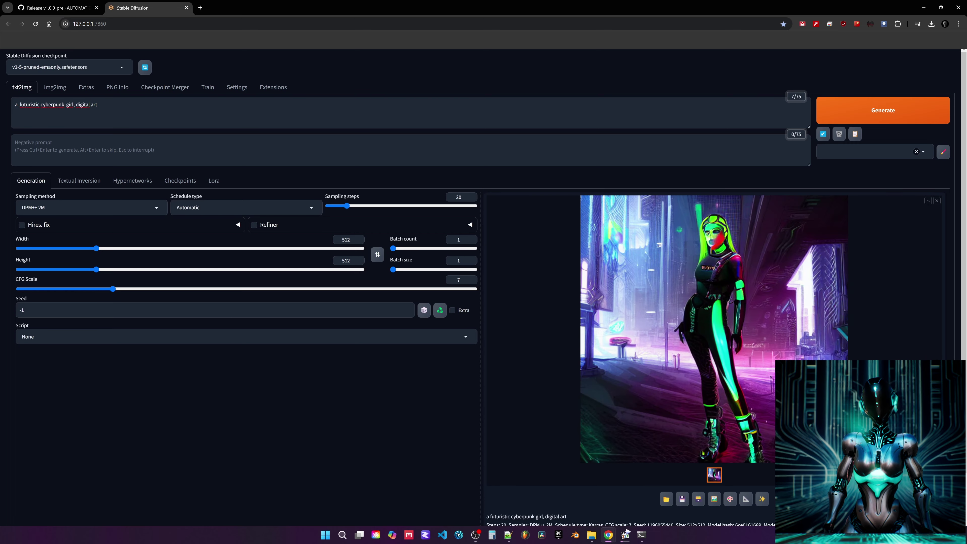
pyautogui.click(891, 108)
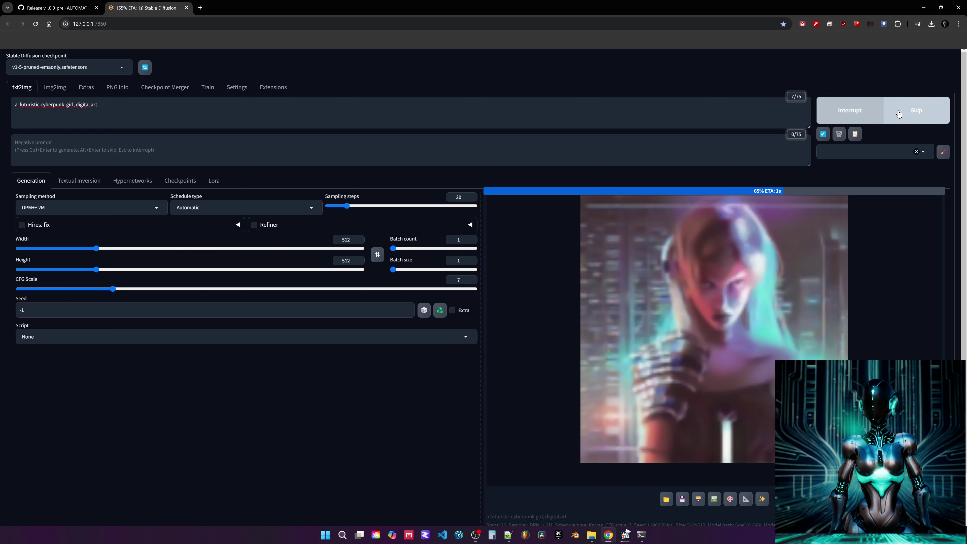
# - Check the generation time reported below the newly generated image
pyautogui.scroll(-1, 888, 301)
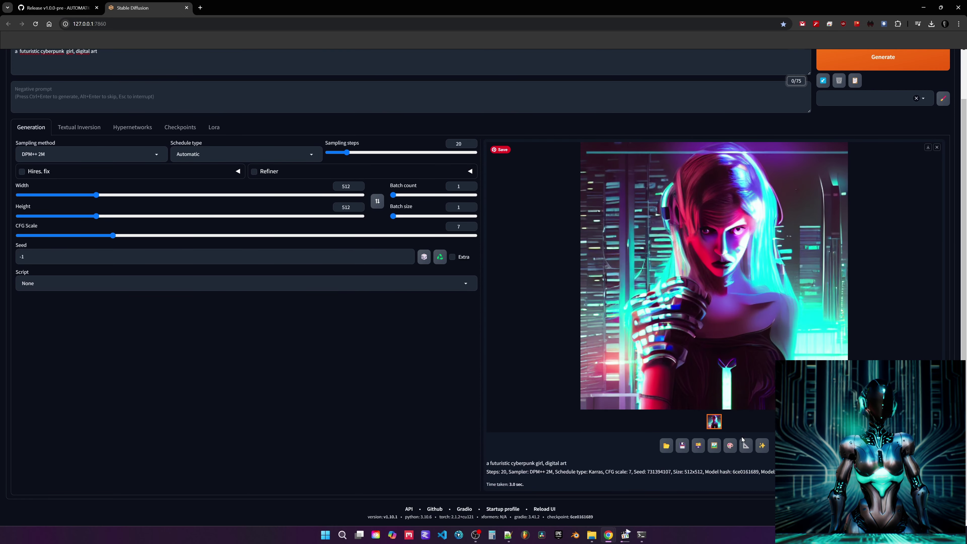
pyautogui.moveTo(509, 485); pyautogui.dragTo(525, 485)
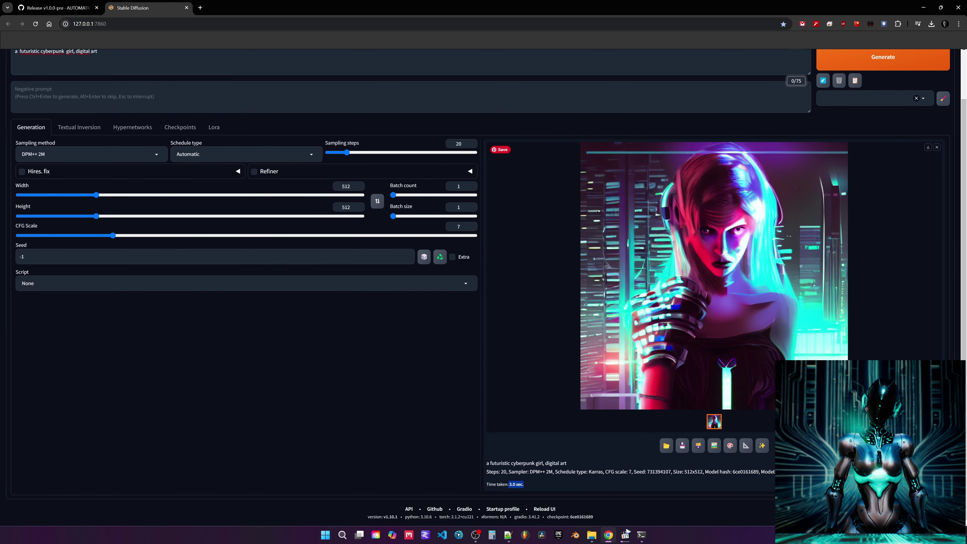
pyautogui.scroll(1, 889, 206)
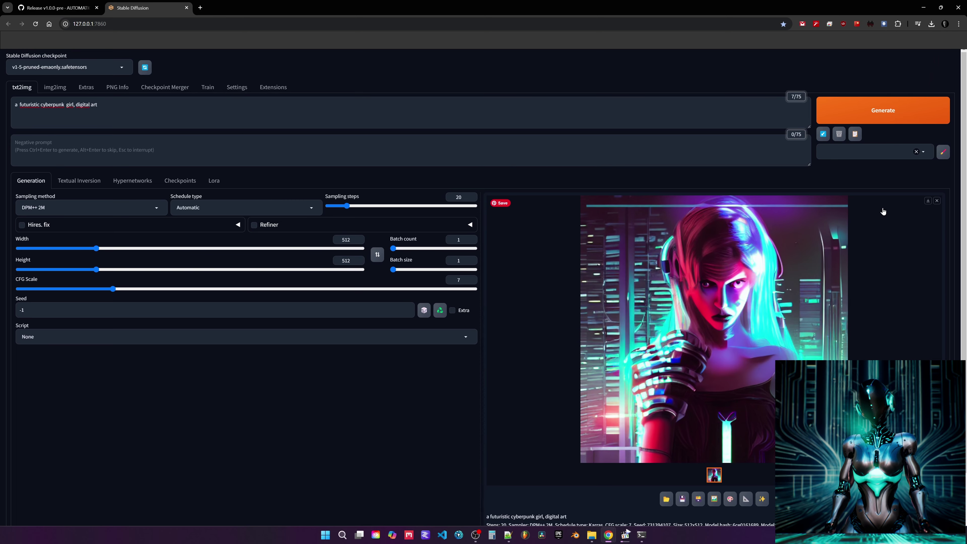
# - Return to the Install and Run on NVidia GPUs wiki page on GitHub and examine its COMMANDLINE_ARGS example line
pyautogui.click(57, 8)
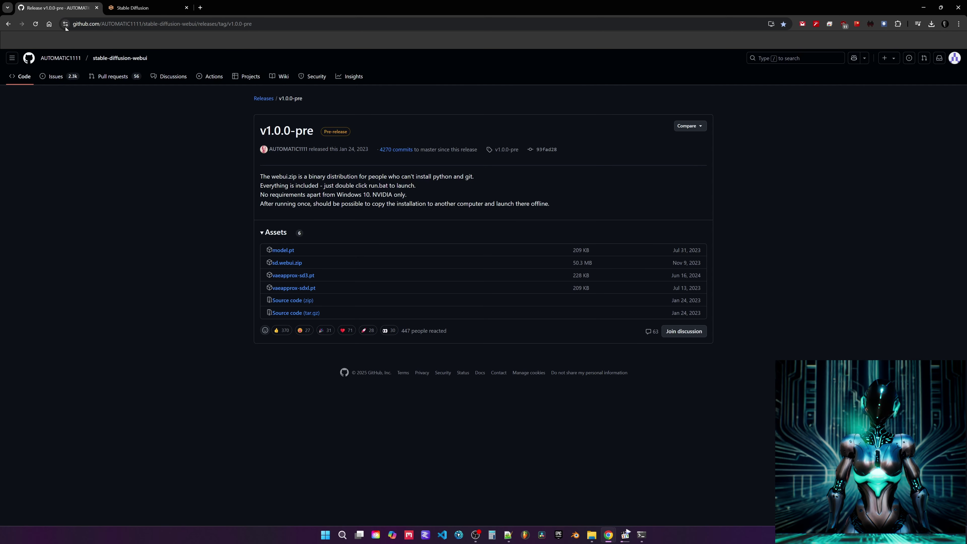
pyautogui.click(9, 24)
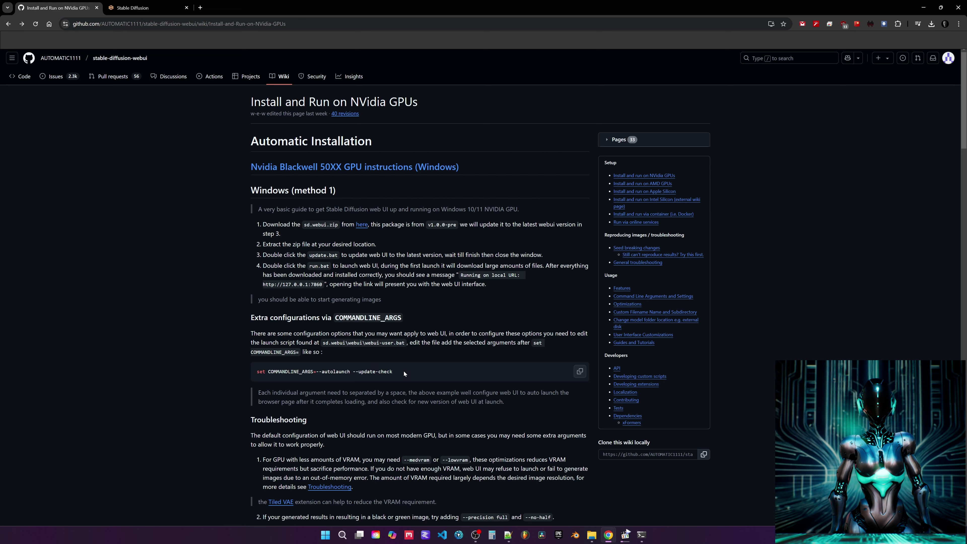
pyautogui.moveTo(404, 371); pyautogui.dragTo(257, 374)
pyautogui.scroll(-3, 235, 372)
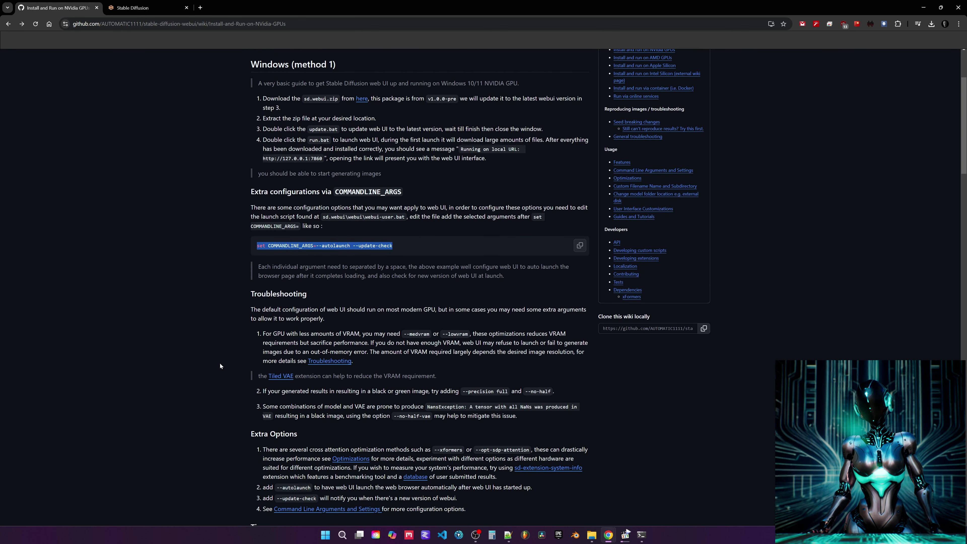
pyautogui.click(235, 360)
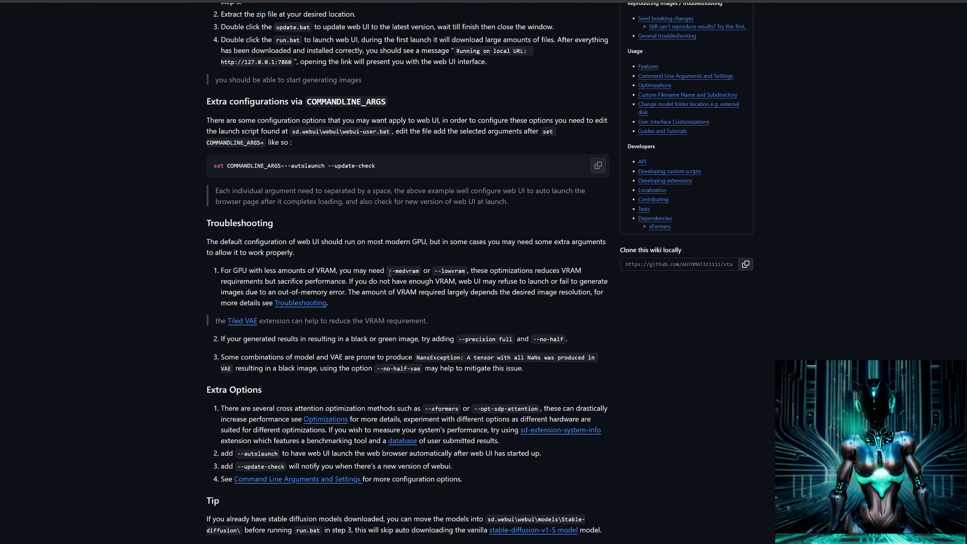
# - Read the Troubleshooting advice on the --medvram and --lowvram options for GPUs with little VRAM
pyautogui.moveTo(404, 334); pyautogui.dragTo(466, 334)
pyautogui.moveTo(464, 271); pyautogui.dragTo(467, 271)
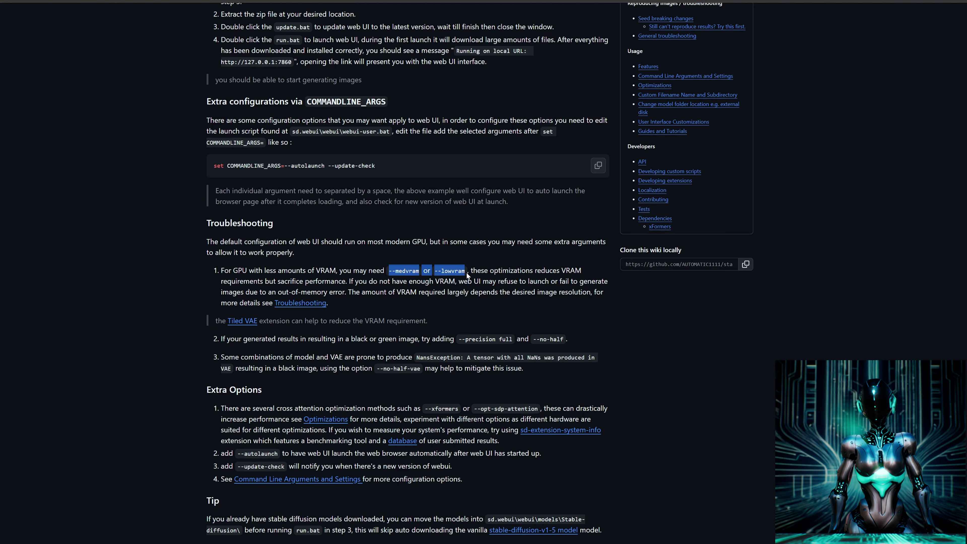
pyautogui.click(642, 310)
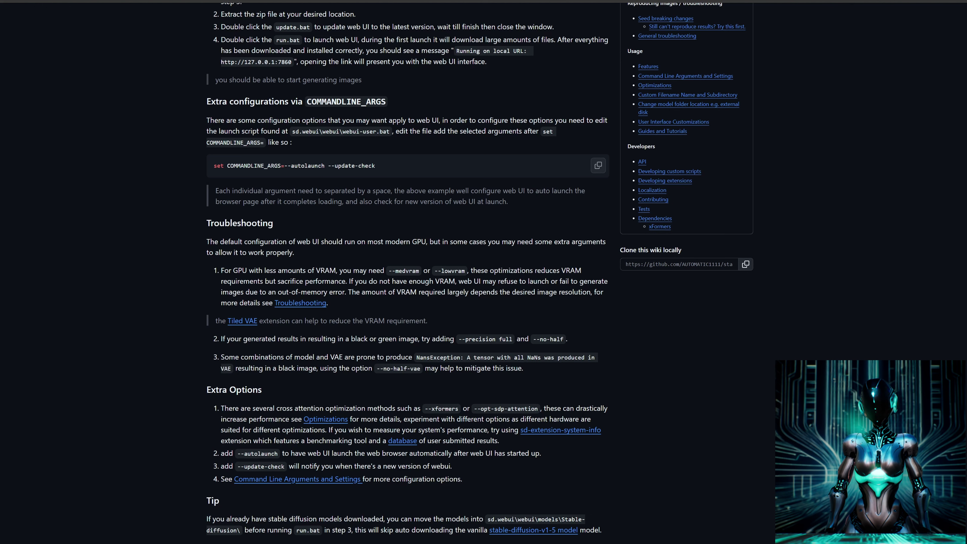
pyautogui.scroll(-2, 860, 167)
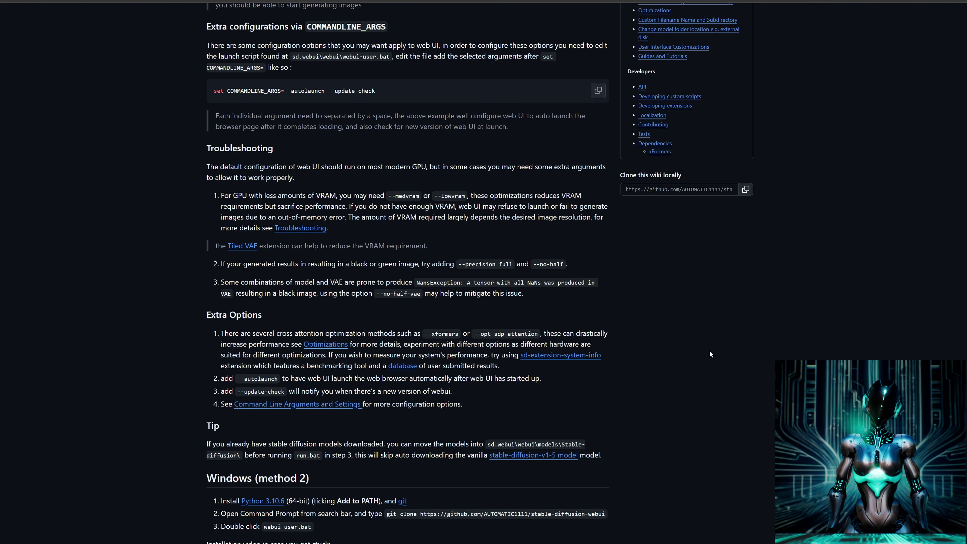
pyautogui.scroll(2, 474, 408)
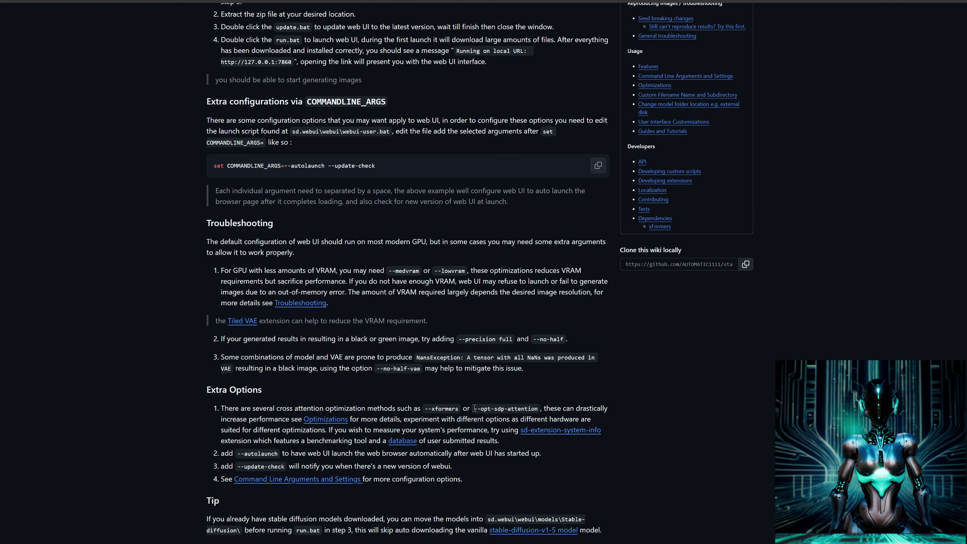
# - Examine the --xformers optimization argument under Extra Options on the wiki page
pyautogui.moveTo(461, 410); pyautogui.dragTo(430, 410)
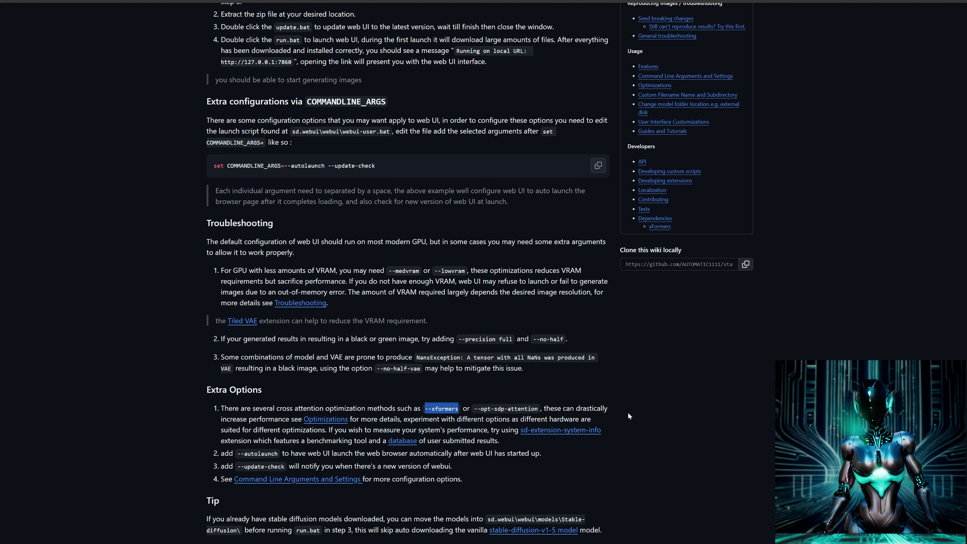
pyautogui.click(583, 356)
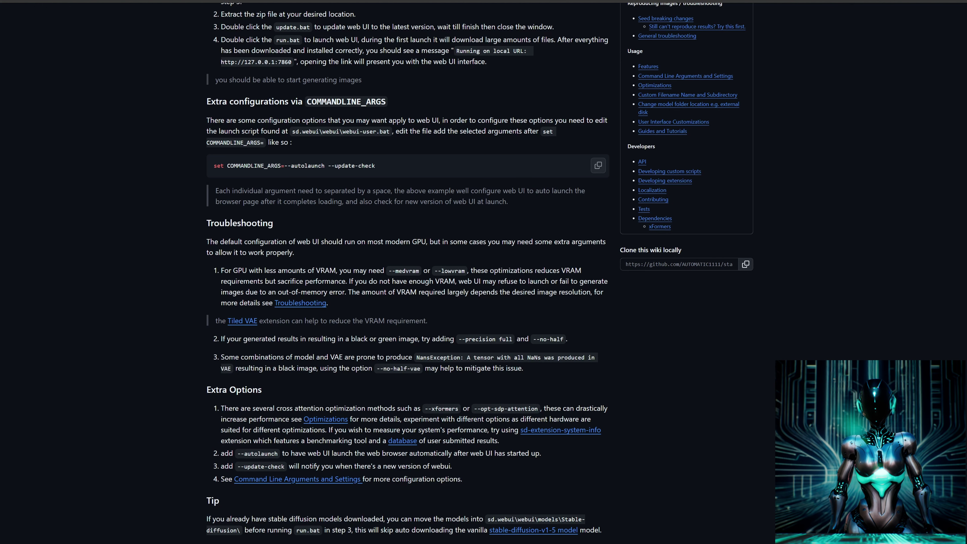
pyautogui.scroll(-2, 867, 169)
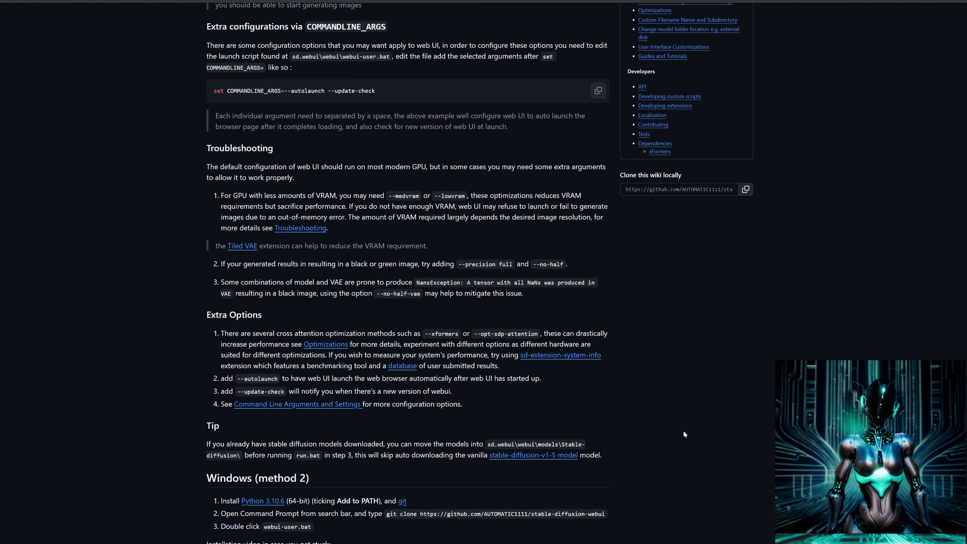
# - Open webui-user.bat from the root\webui folder in Notepad and set COMMANDLINE_ARGS to --xformers
pyautogui.click(612, 536)
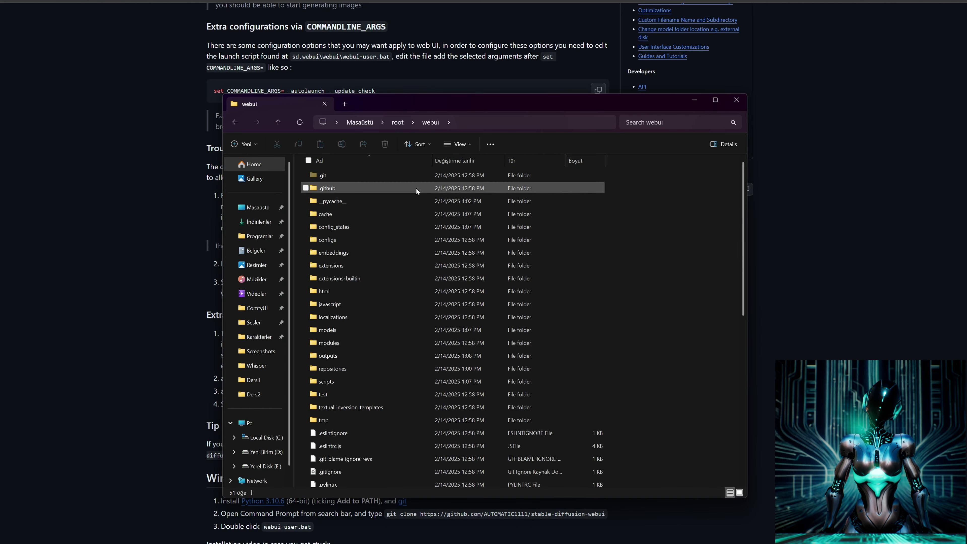
pyautogui.scroll(-5, 430, 250)
pyautogui.scroll(-4, 430, 249)
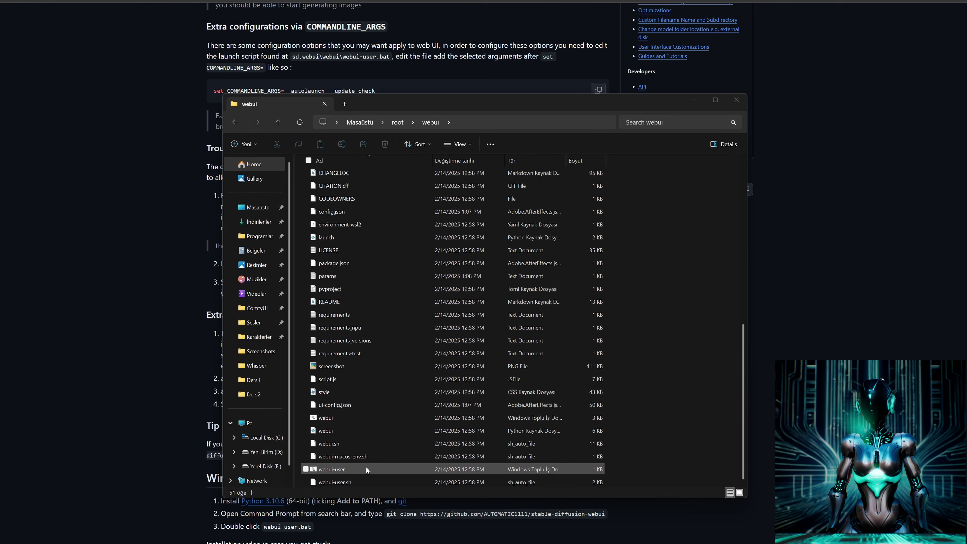
pyautogui.doubleClick(365, 466)
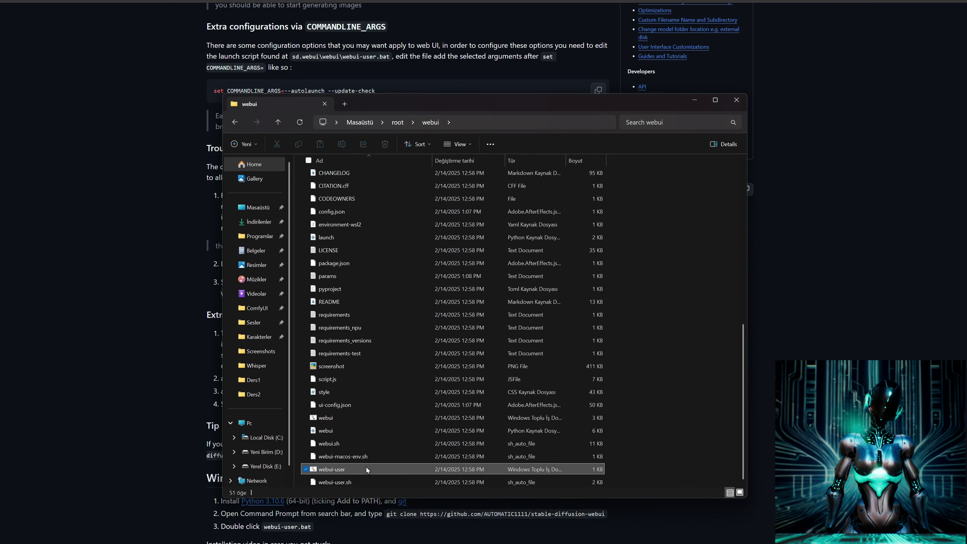
pyautogui.rightClick(365, 466)
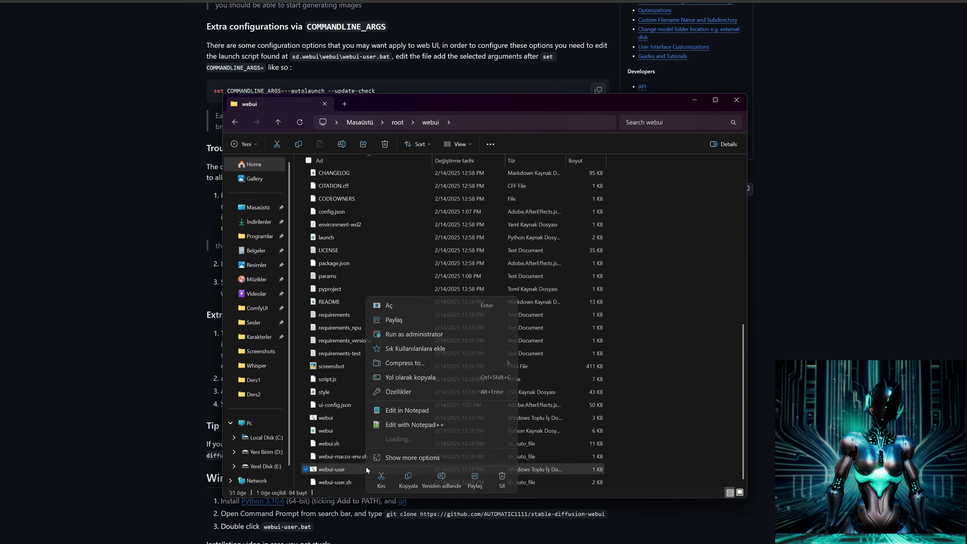
pyautogui.click(420, 410)
pyautogui.click(310, 203)
pyautogui.write('--xformers')
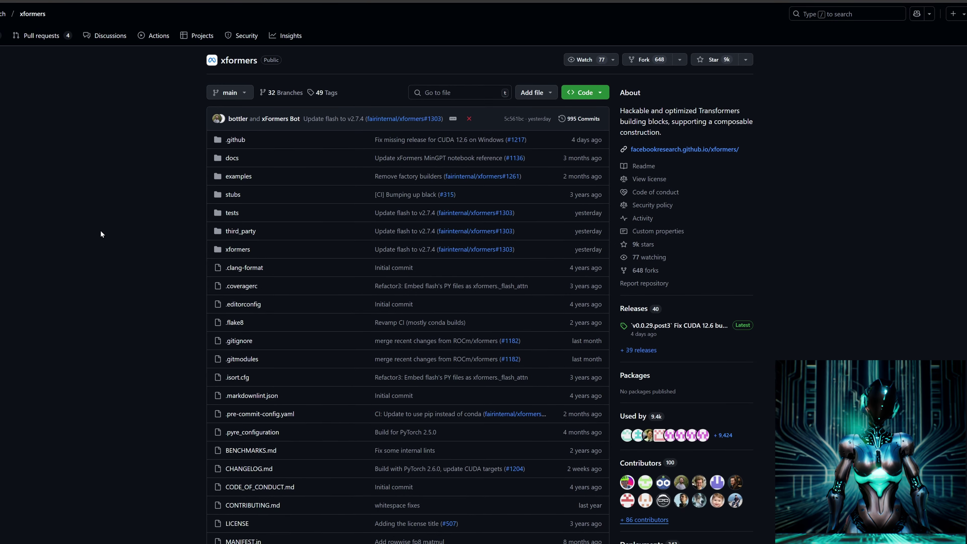
# - Read the xFormers GitHub README's efficiency description and pip installation commands
pyautogui.scroll(-10, 101, 236)
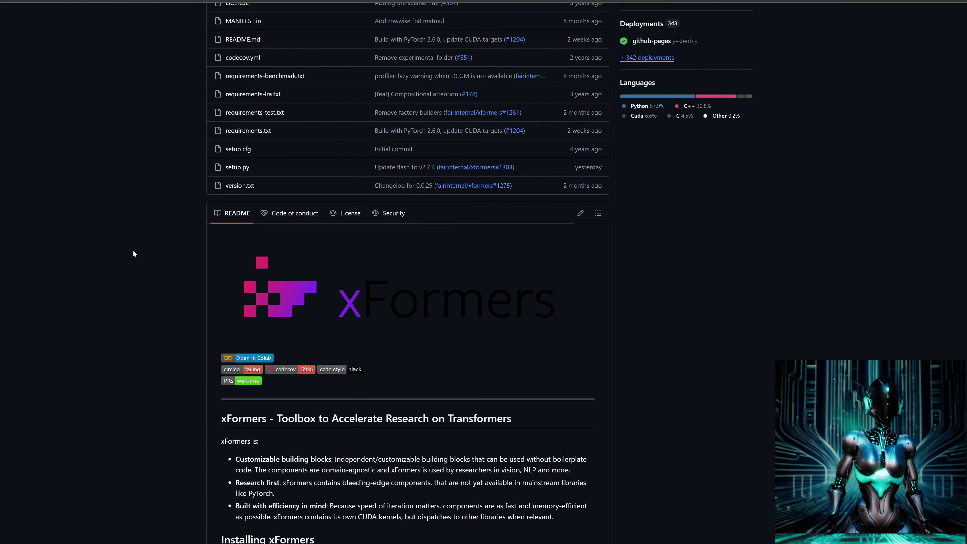
pyautogui.scroll(-2, 648, 411)
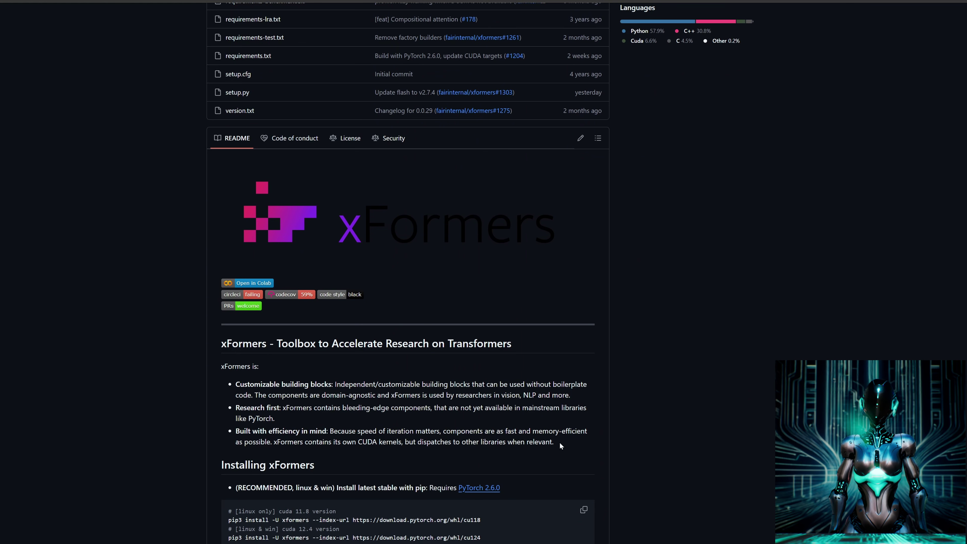
pyautogui.moveTo(560, 445); pyautogui.dragTo(234, 434)
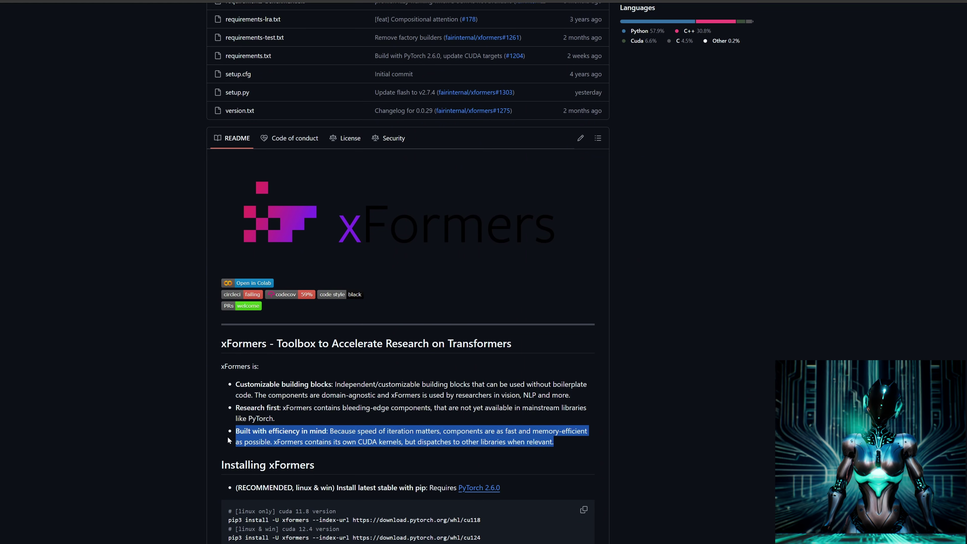
pyautogui.click(214, 412)
pyautogui.scroll(-8, 213, 411)
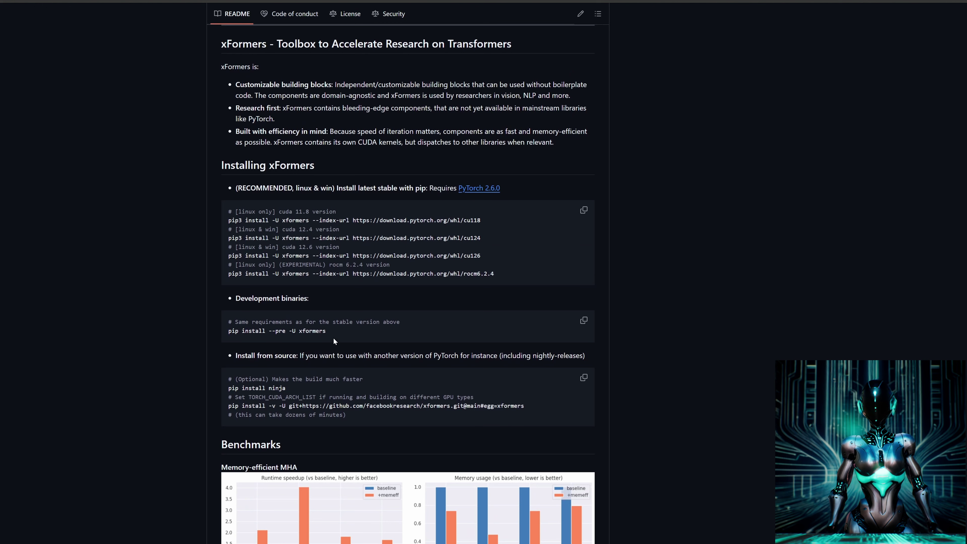
pyautogui.moveTo(292, 332); pyautogui.dragTo(218, 334)
pyautogui.click(104, 390)
# - Look through the Benchmarks, Key Features and Install troubleshooting sections of the xFormers README
pyautogui.scroll(-4, 119, 390)
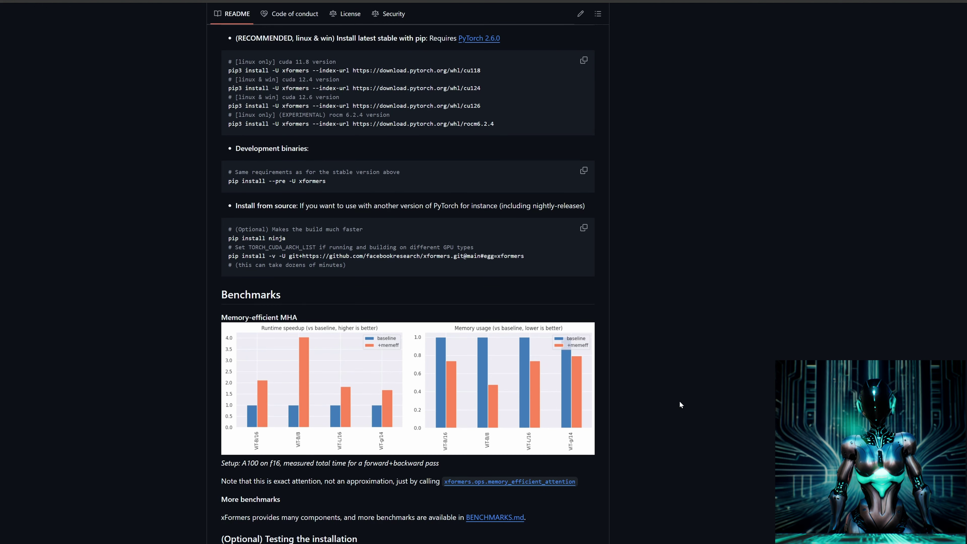
pyautogui.scroll(-6, 680, 401)
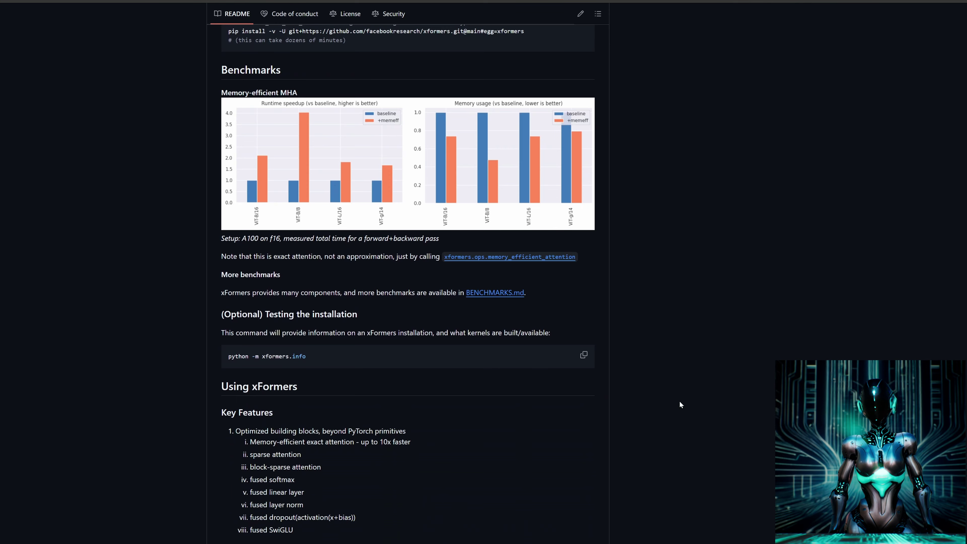
pyautogui.scroll(-2, 680, 402)
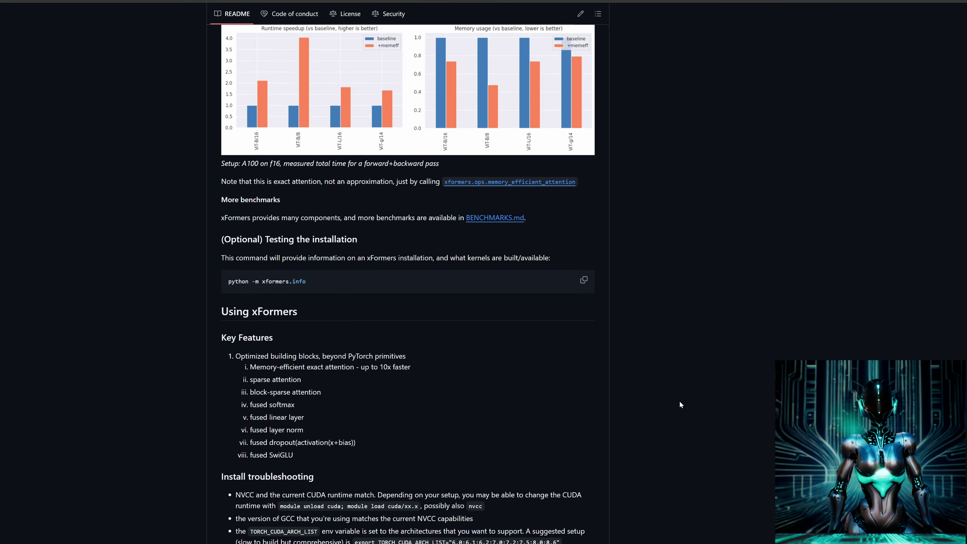
pyautogui.scroll(-8, 680, 402)
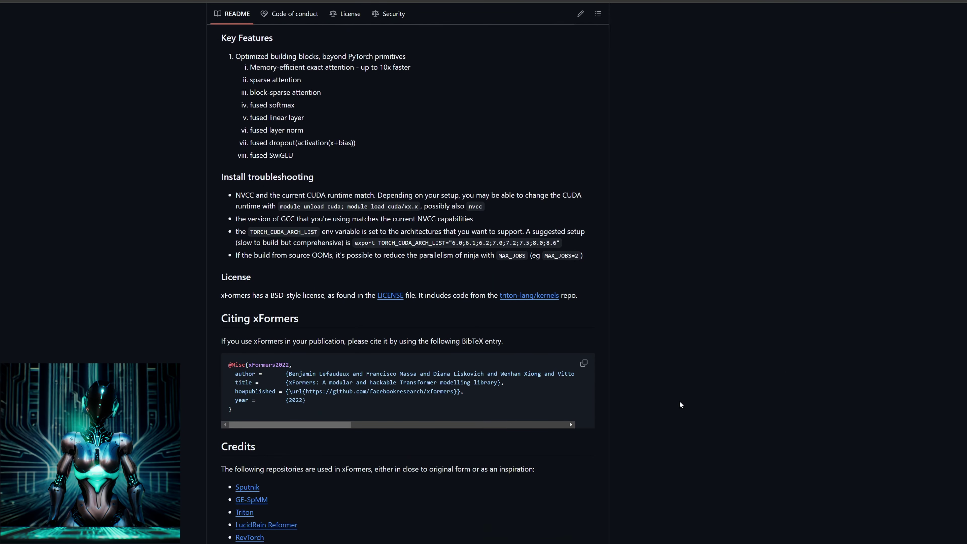
pyautogui.scroll(-3, 680, 402)
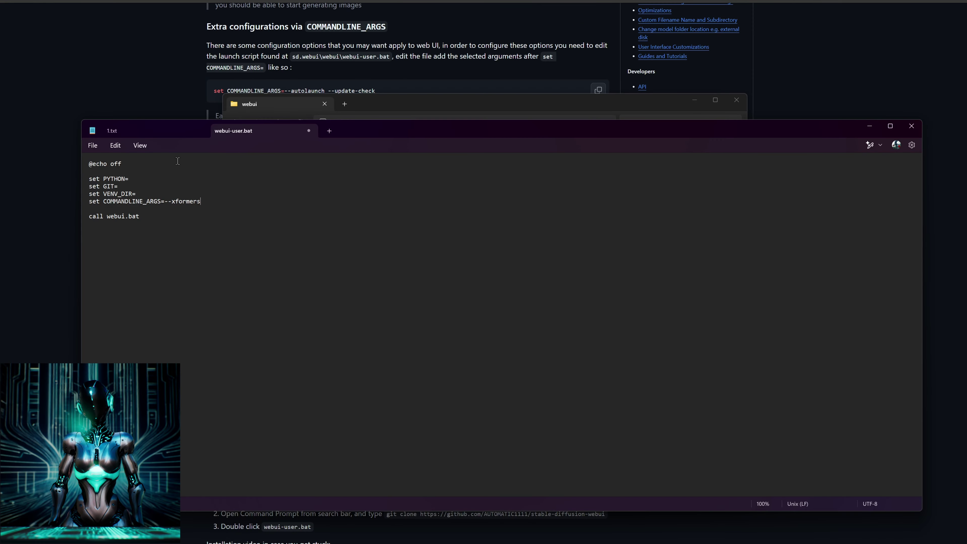
# - Save and close the edited webui-user.bat, and run it from the webui folder
pyautogui.click(93, 145)
pyautogui.click(101, 208)
pyautogui.click(912, 125)
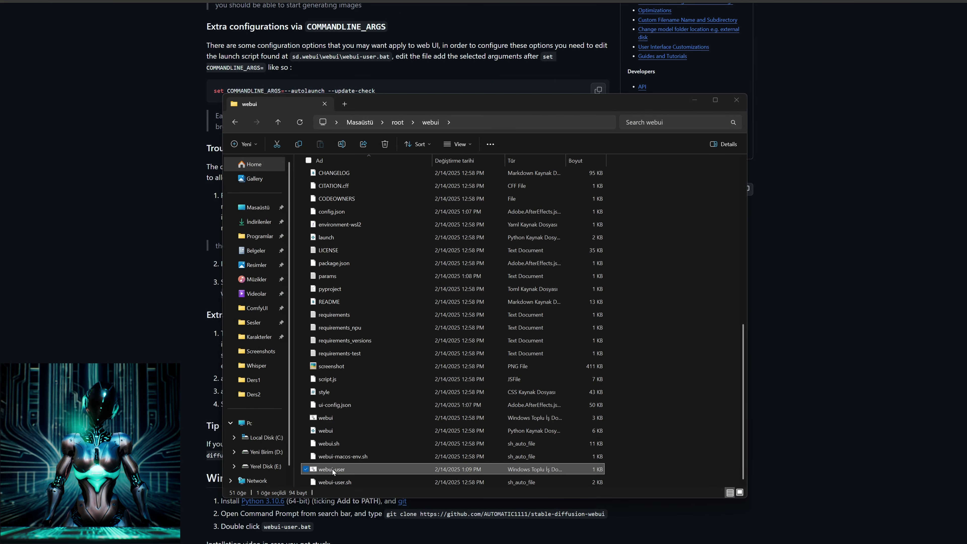
pyautogui.doubleClick(332, 469)
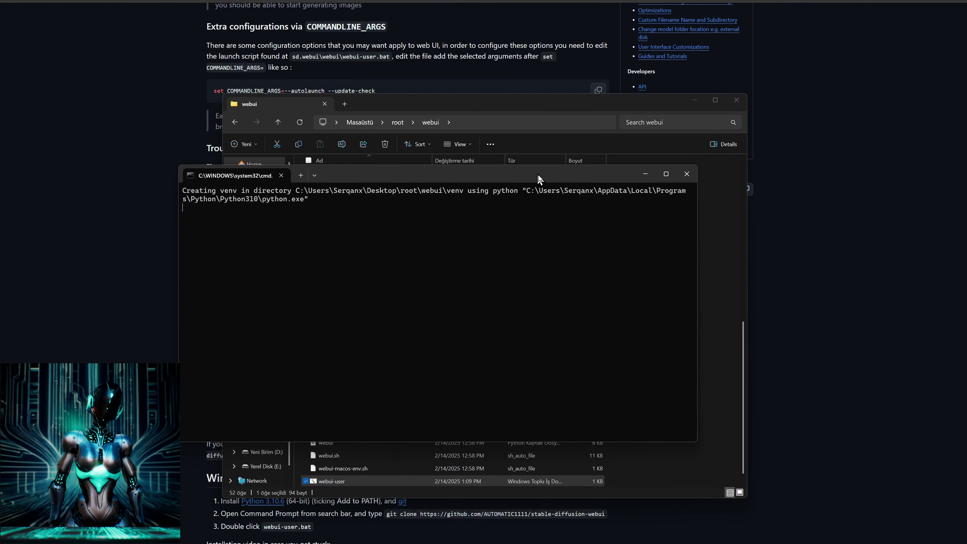
pyautogui.moveTo(539, 179); pyautogui.dragTo(582, 118)
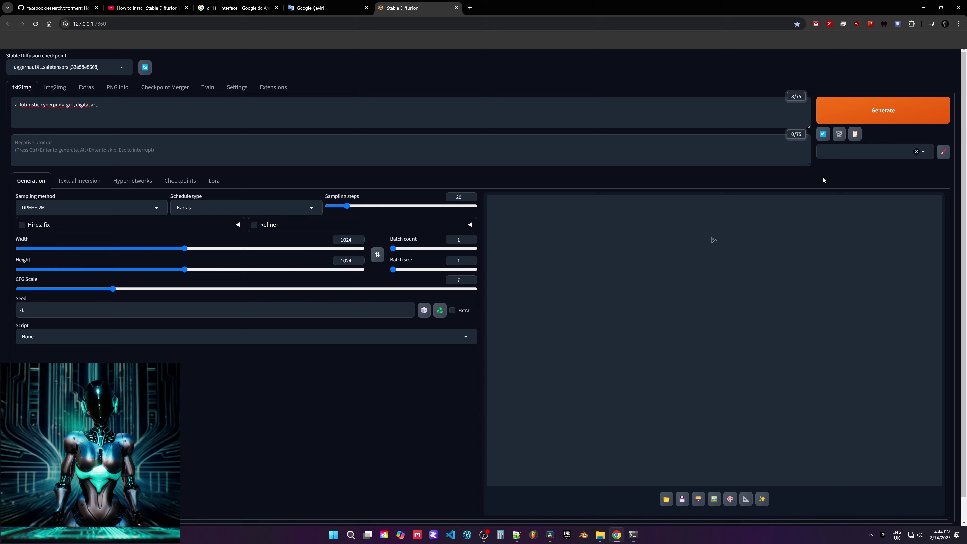
# - Generate a 1024 x 1024 image with the juggernautXL.safetensors checkpoint and check the generation progress and speed in the A1111 console
pyautogui.click(884, 110)
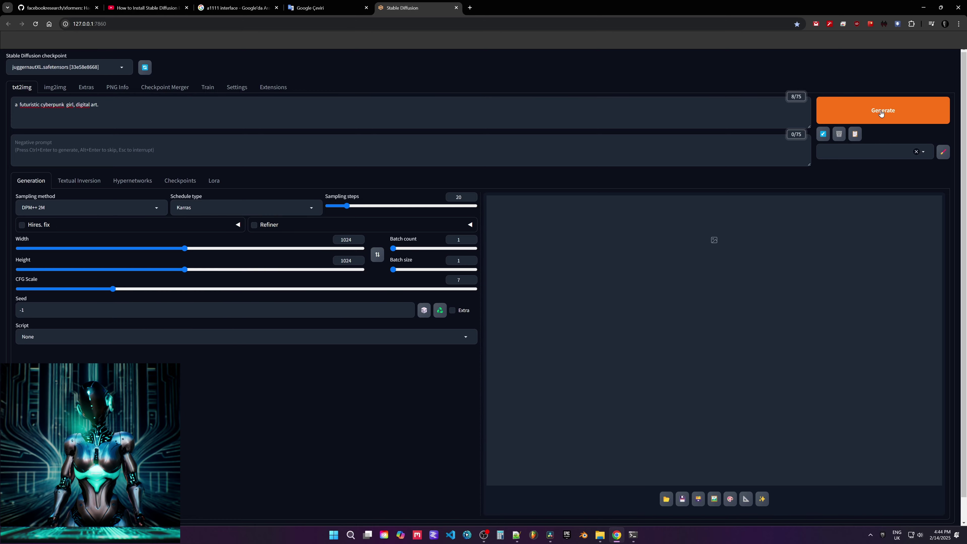
pyautogui.click(636, 491)
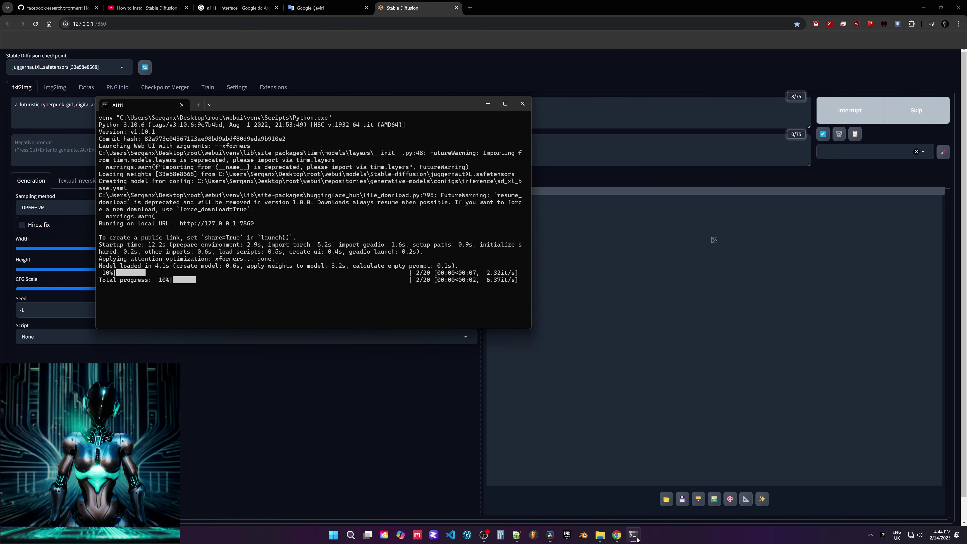
pyautogui.moveTo(481, 130); pyautogui.dragTo(583, 166)
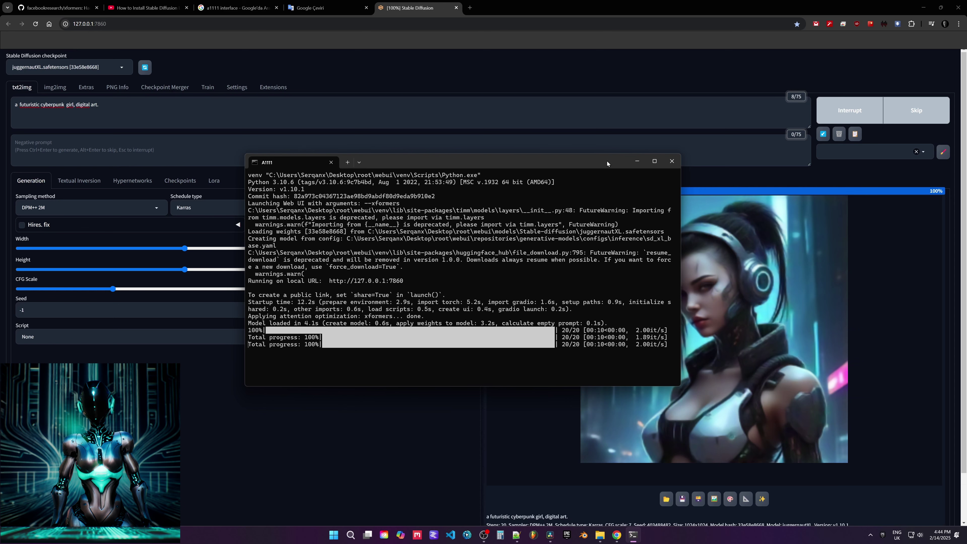
pyautogui.moveTo(607, 161); pyautogui.dragTo(491, 167)
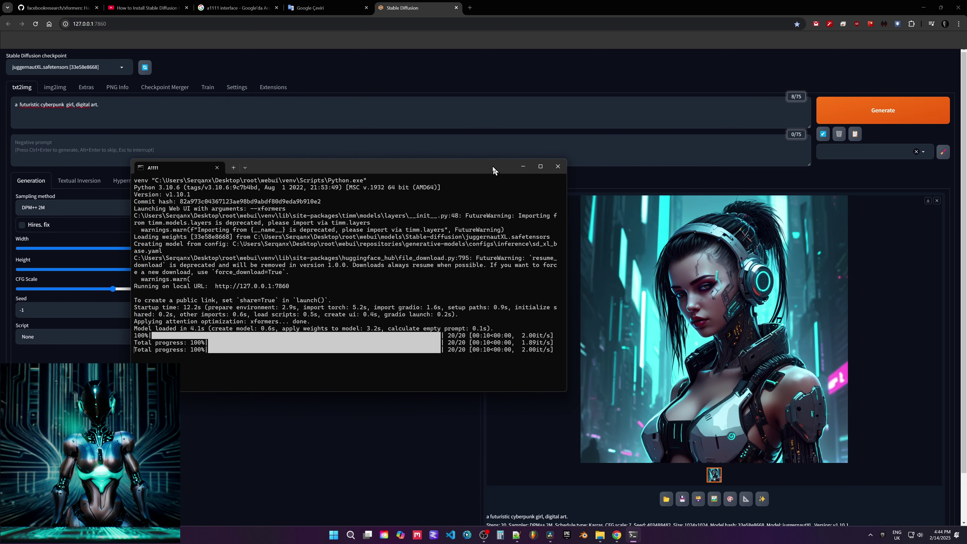
# - Hide the console window and inspect the generated cyberpunk image at full size, returning to the generation page when done
pyautogui.click(522, 167)
pyautogui.click(688, 294)
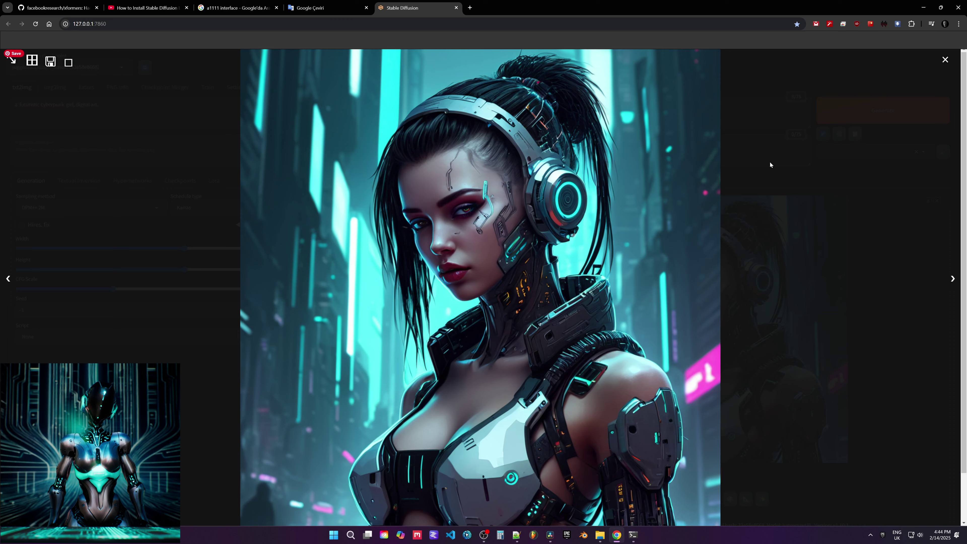
pyautogui.click(771, 164)
# - Generate several more 1024 x 1024 images from the same prompt with the juggernautXL.safetensors checkpoint
pyautogui.click(884, 111)
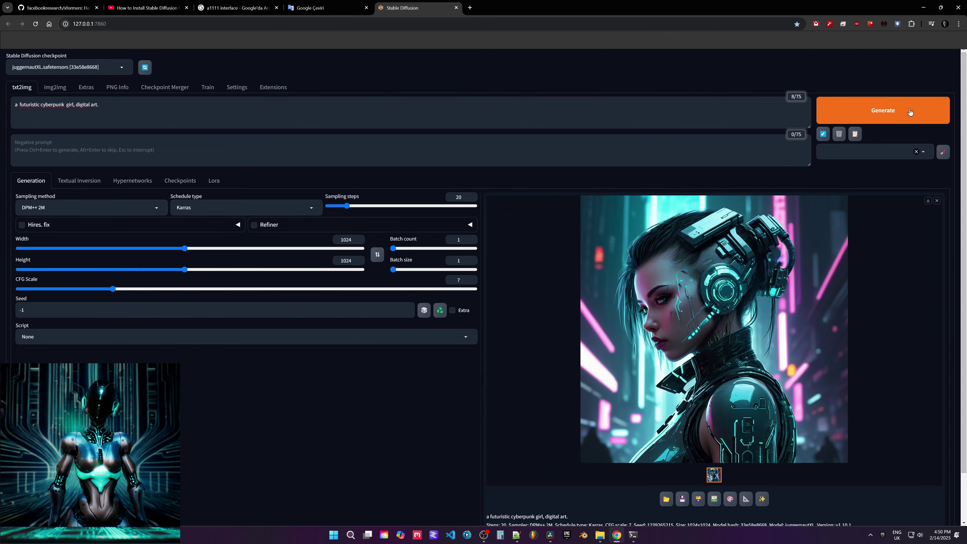
pyautogui.click(908, 110)
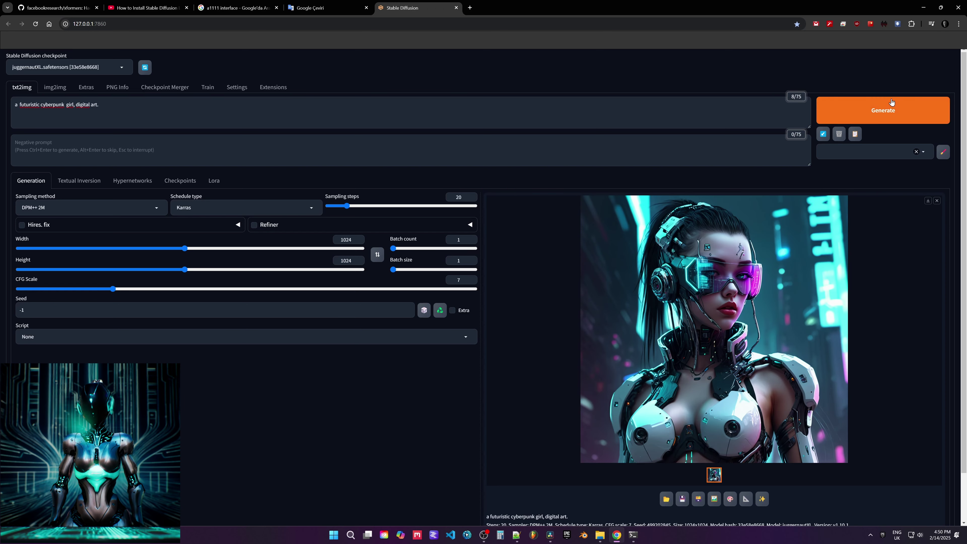
pyautogui.click(884, 110)
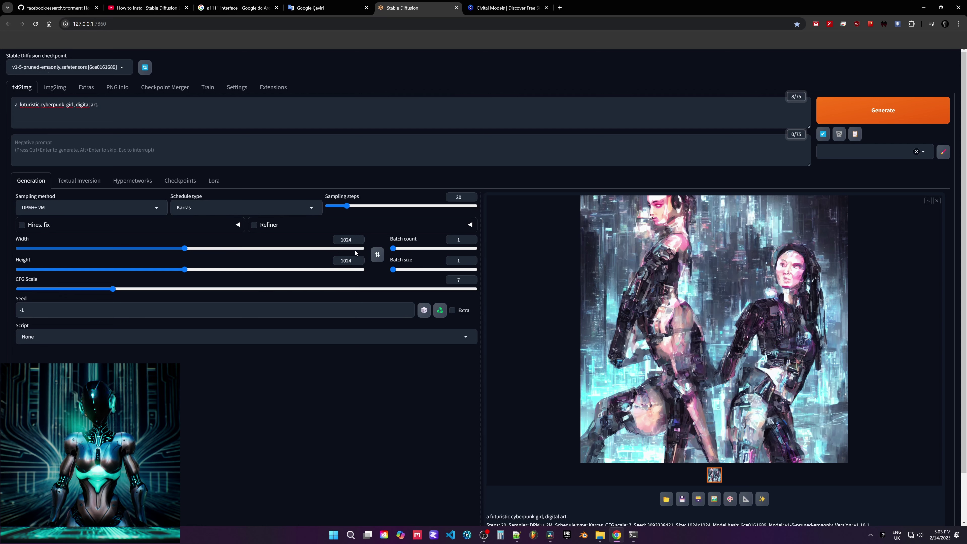
# - Check the 1024 x 1024 size settings and generate more images with the v1-5-pruned-emaonly.safetensors checkpoint
pyautogui.doubleClick(353, 240)
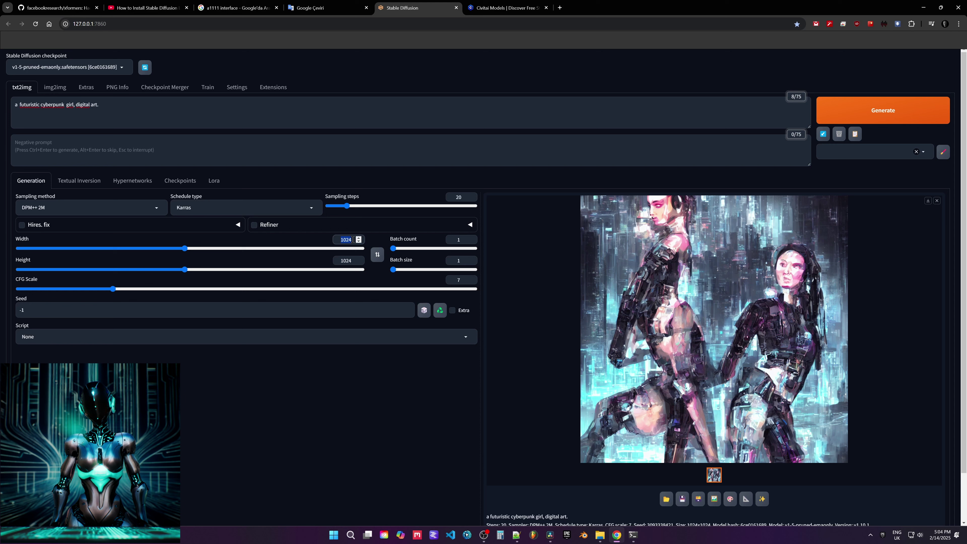
pyautogui.doubleClick(344, 261)
pyautogui.click(392, 381)
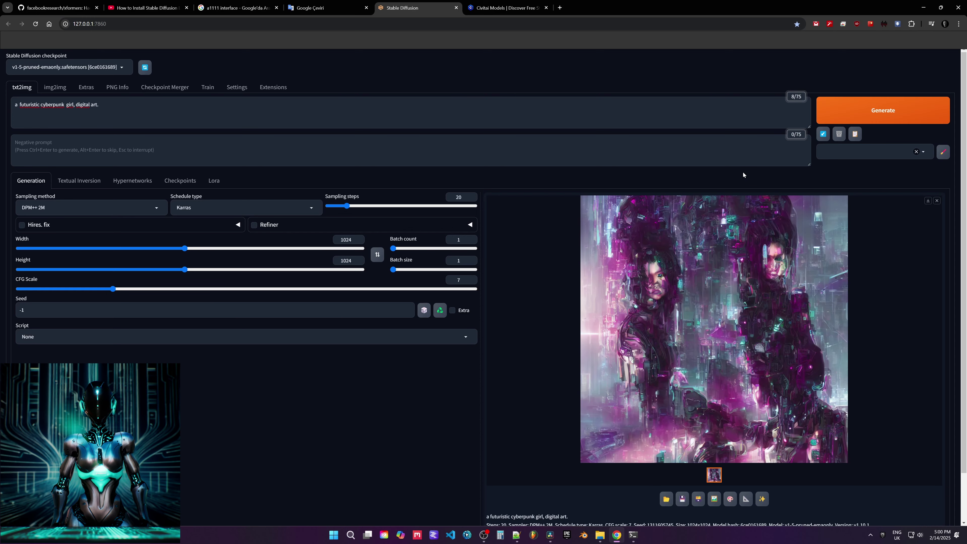
pyautogui.click(885, 111)
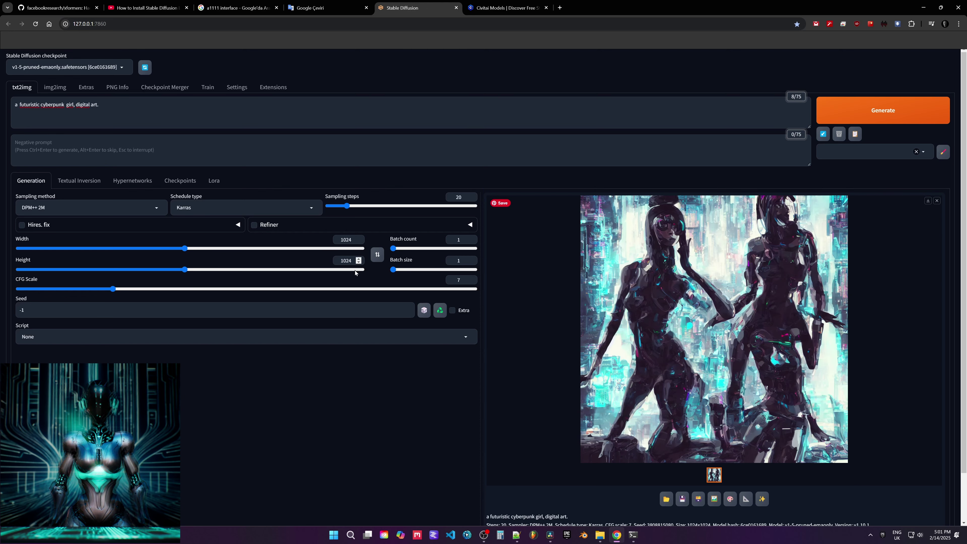
pyautogui.click(904, 109)
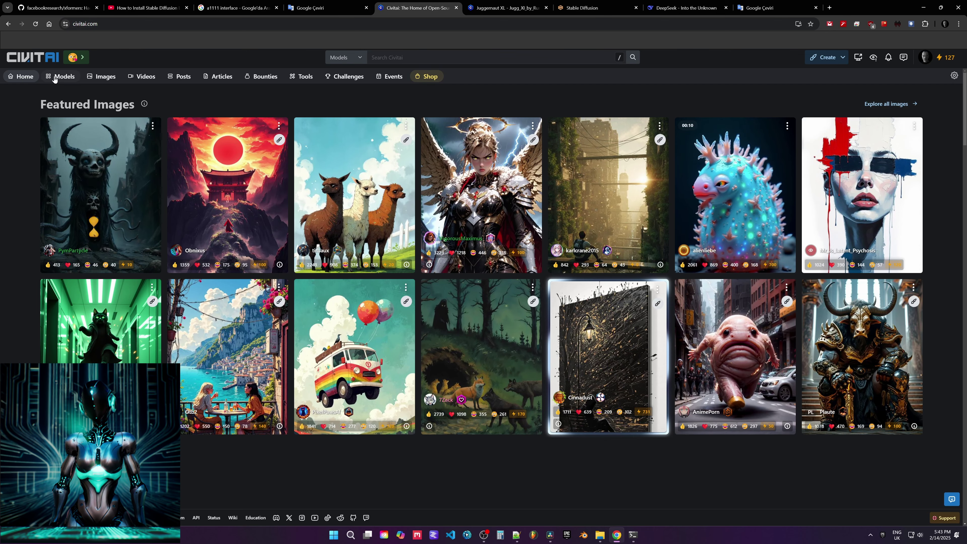
# - Filter the Civitai models to checkpoints with the SDXL 1.0 base model and open the Juggernaut XL page
pyautogui.click(54, 77)
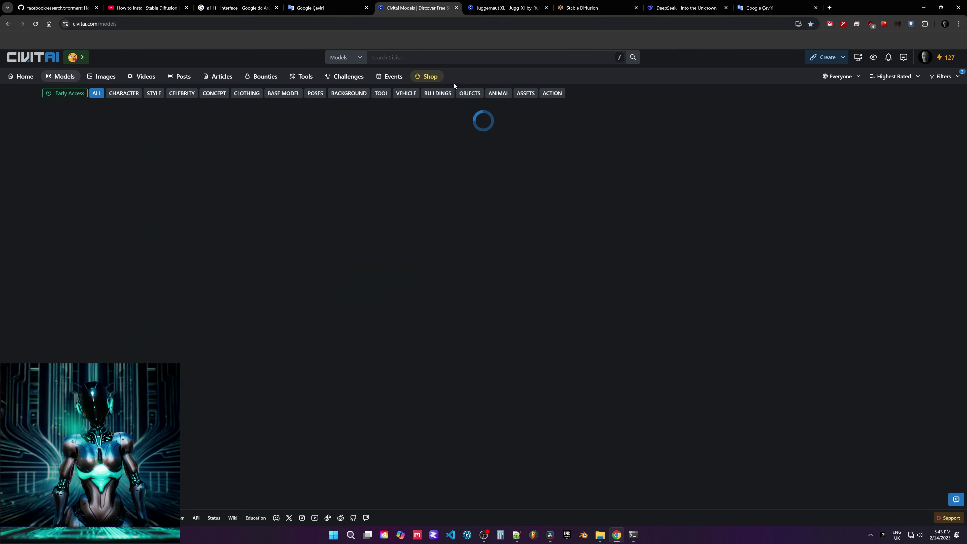
pyautogui.click(944, 76)
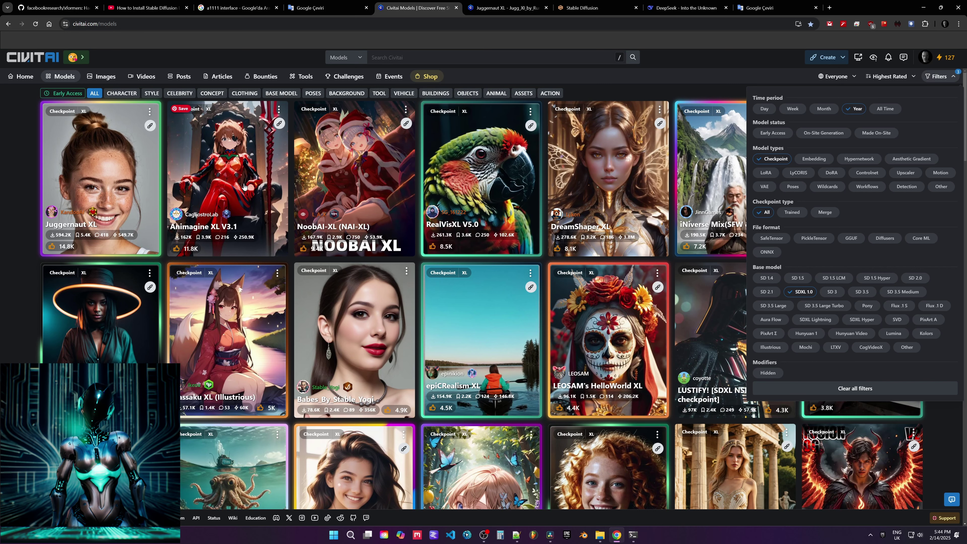
pyautogui.click(108, 163)
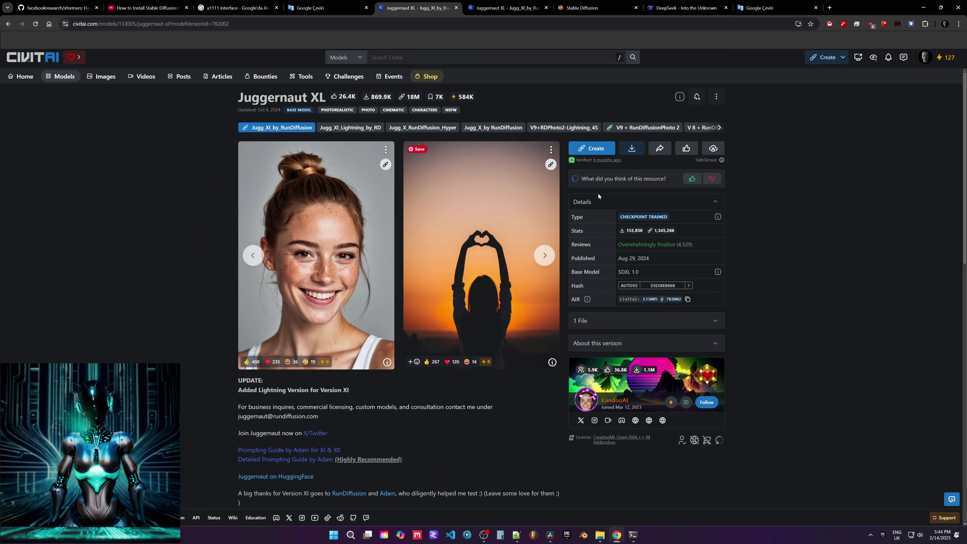
# - Read through the full Juggernaut XL description and download the Jugg_XI_by_RunDiffusion version of the model
pyautogui.scroll(-2, 477, 370)
pyautogui.scroll(-2, 283, 360)
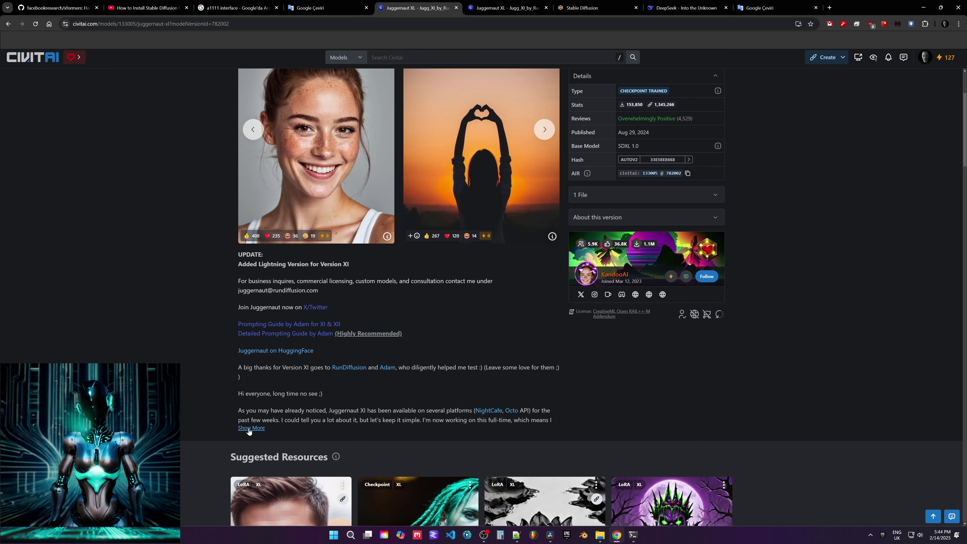
pyautogui.click(245, 423)
pyautogui.scroll(-3, 386, 381)
pyautogui.scroll(-4, 387, 381)
pyautogui.scroll(12, 393, 368)
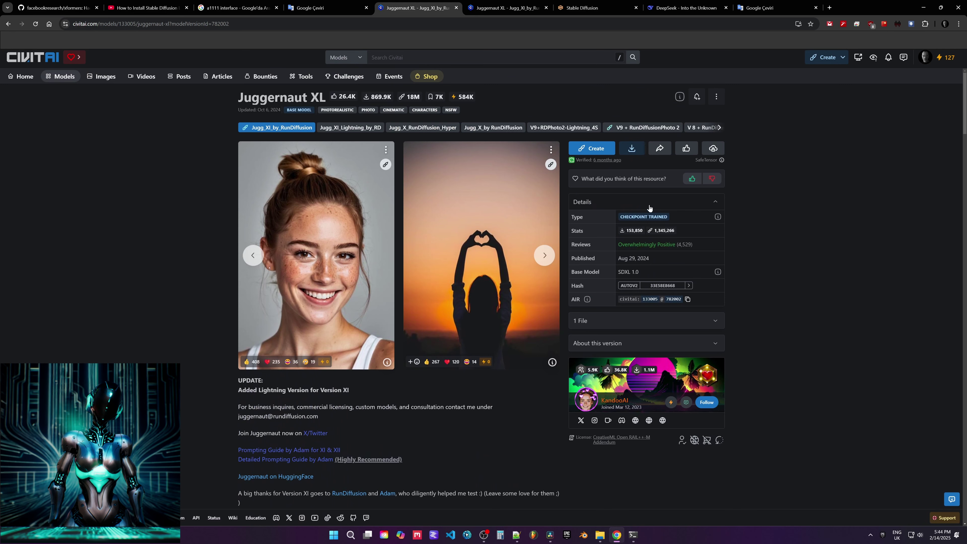
pyautogui.click(633, 148)
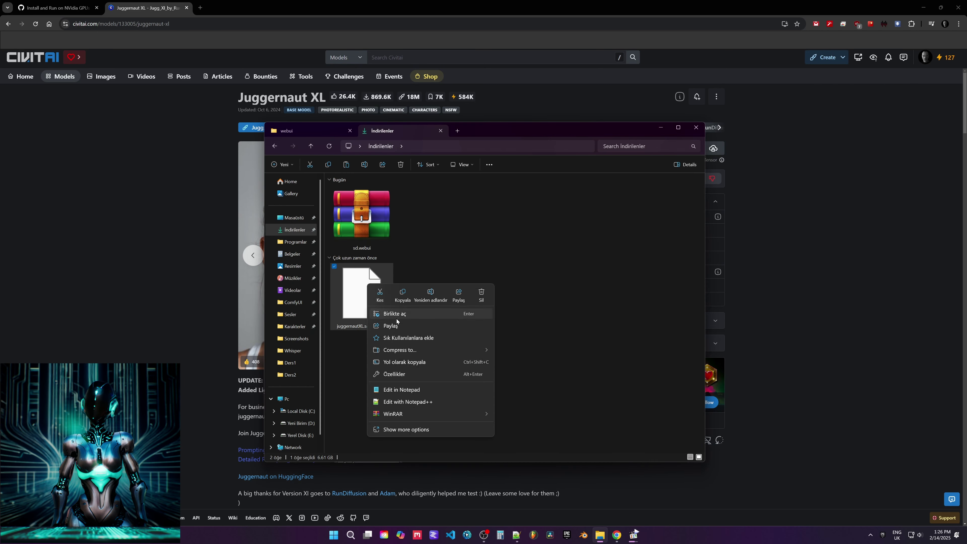
# - Move juggernautXL.safetensors from the downloads folder into the webui\models\Stable-diffusion folder
pyautogui.click(380, 295)
pyautogui.click(304, 130)
pyautogui.scroll(8, 510, 249)
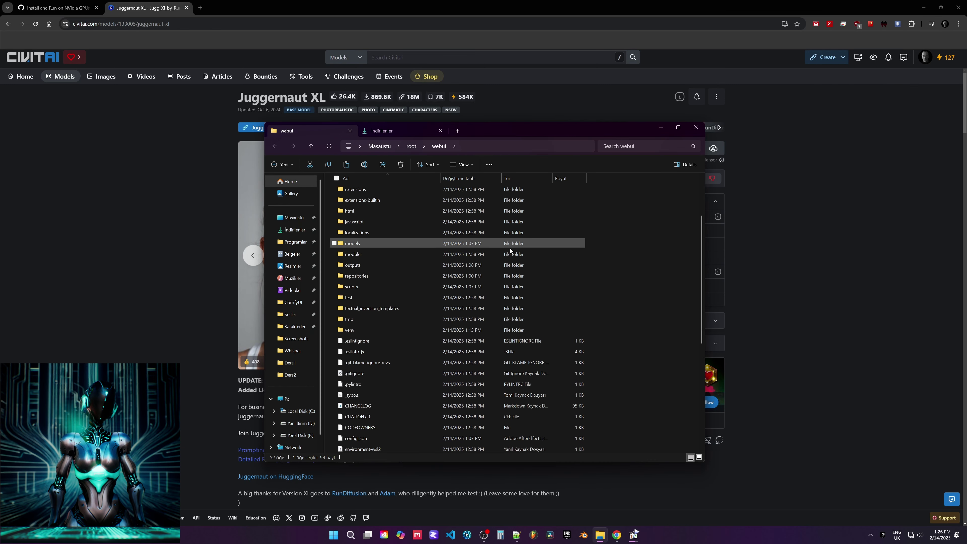
pyautogui.doubleClick(391, 320)
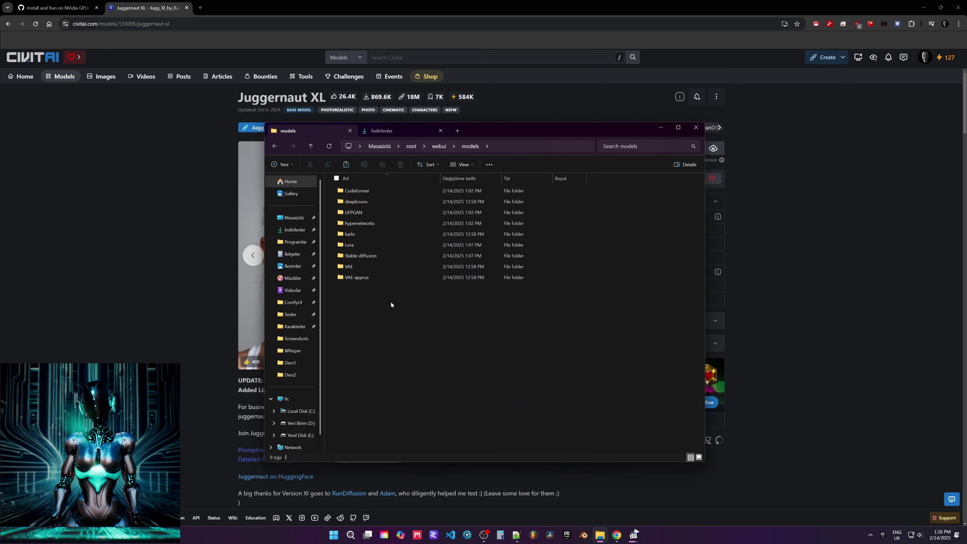
pyautogui.doubleClick(380, 258)
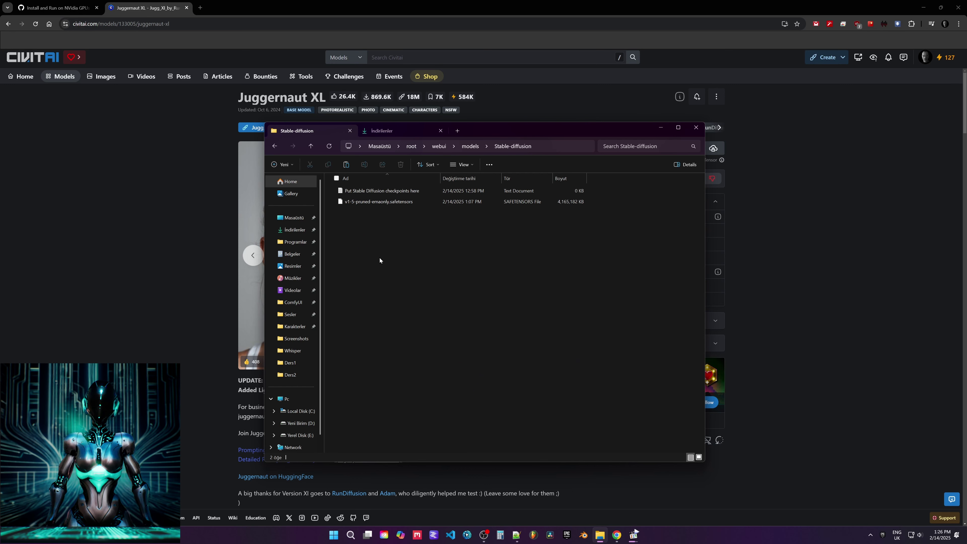
pyautogui.hotkey('ctrl', 'v')
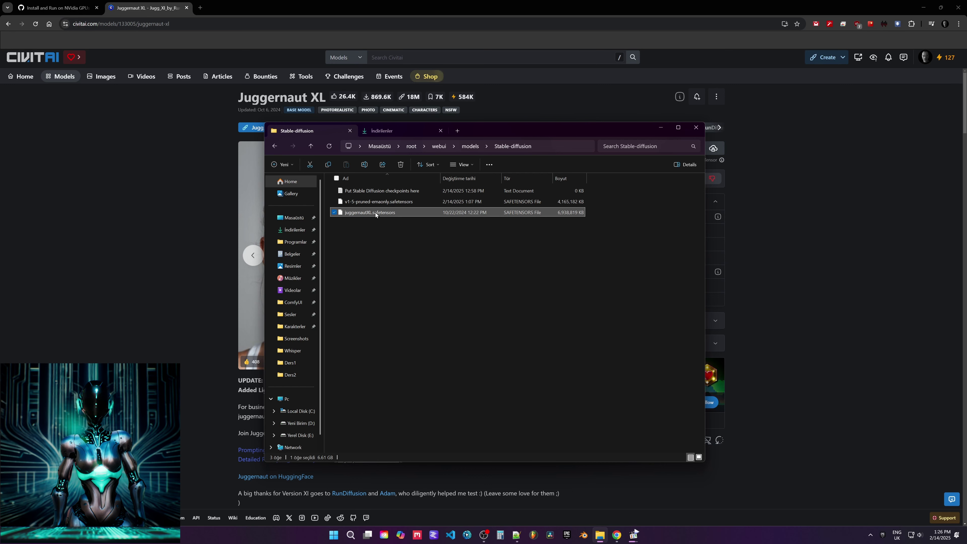
pyautogui.click(385, 237)
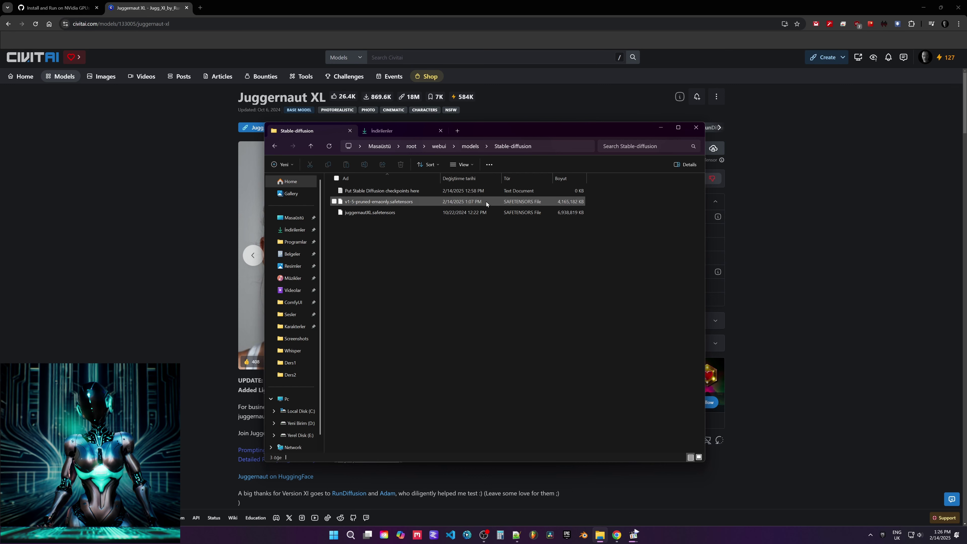
# - Return to the webui folder and run the webui-user batch file to start the web UI
pyautogui.click(471, 147)
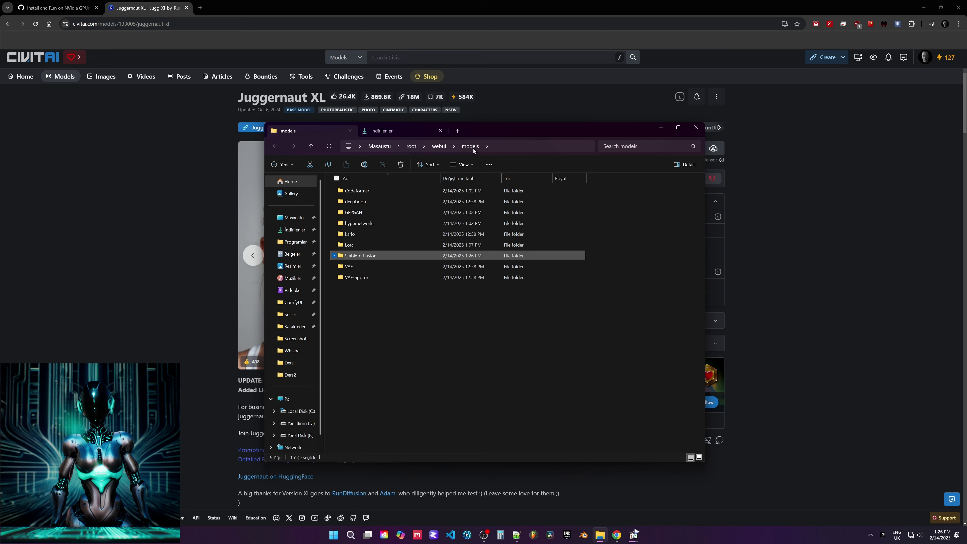
pyautogui.click(439, 146)
pyautogui.scroll(-10, 446, 278)
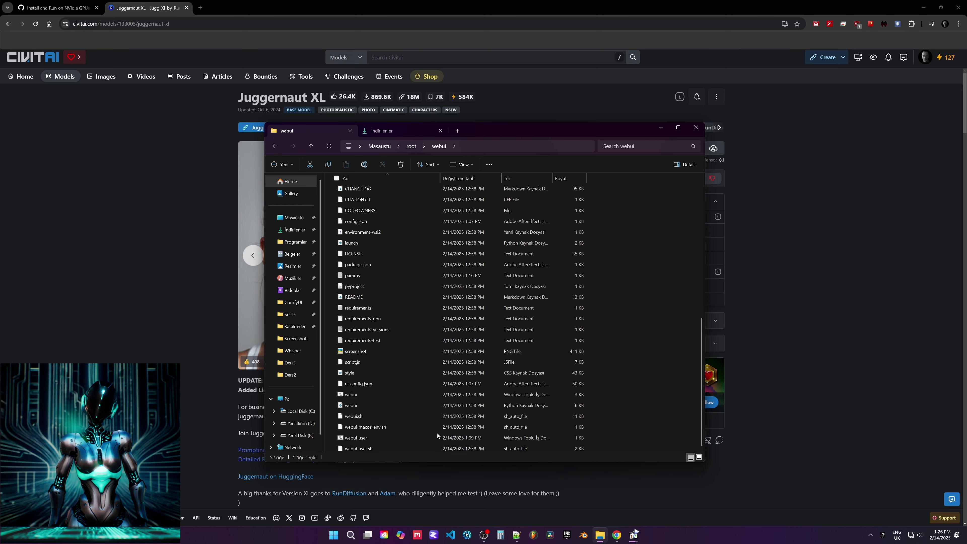
pyautogui.doubleClick(433, 438)
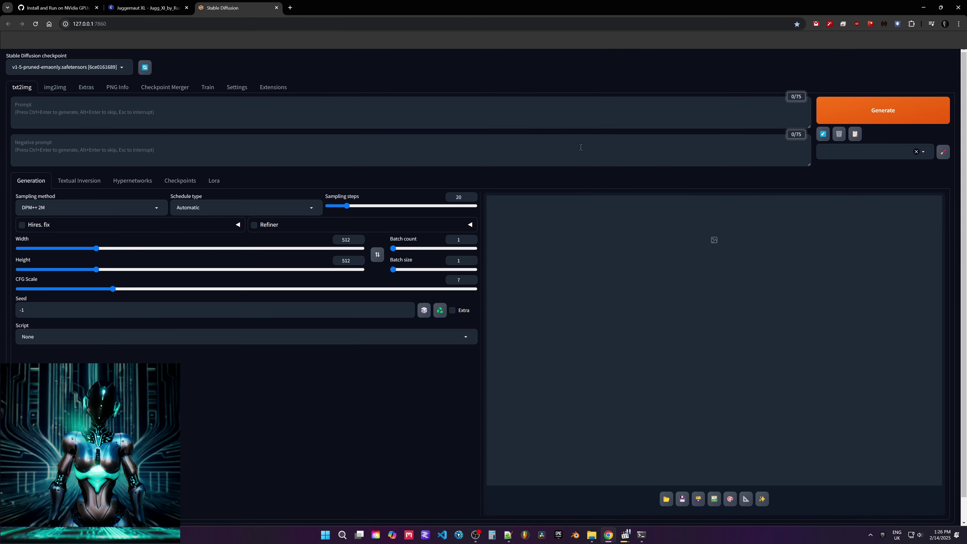
# - Set both the image width and height to 1024 for text-to-image generation
pyautogui.doubleClick(358, 240)
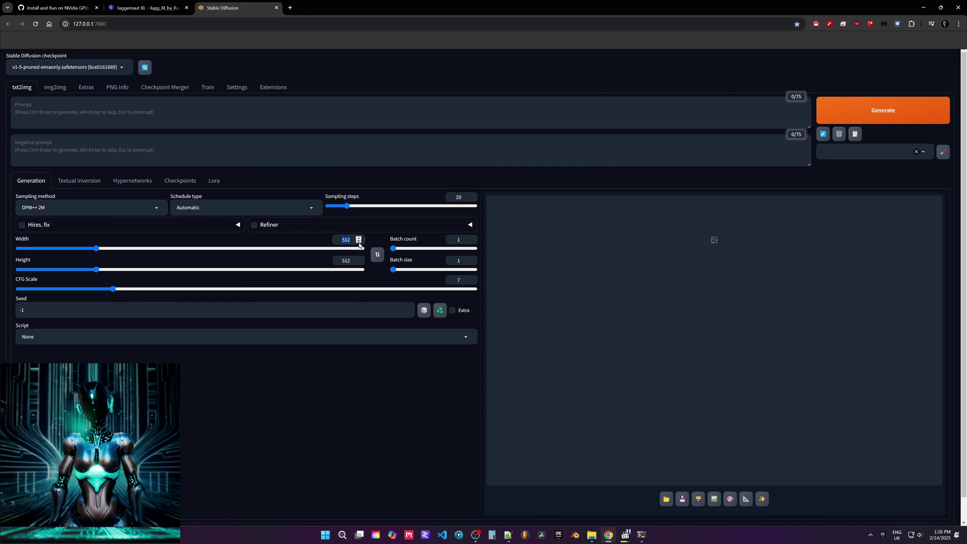
pyautogui.write('1024')
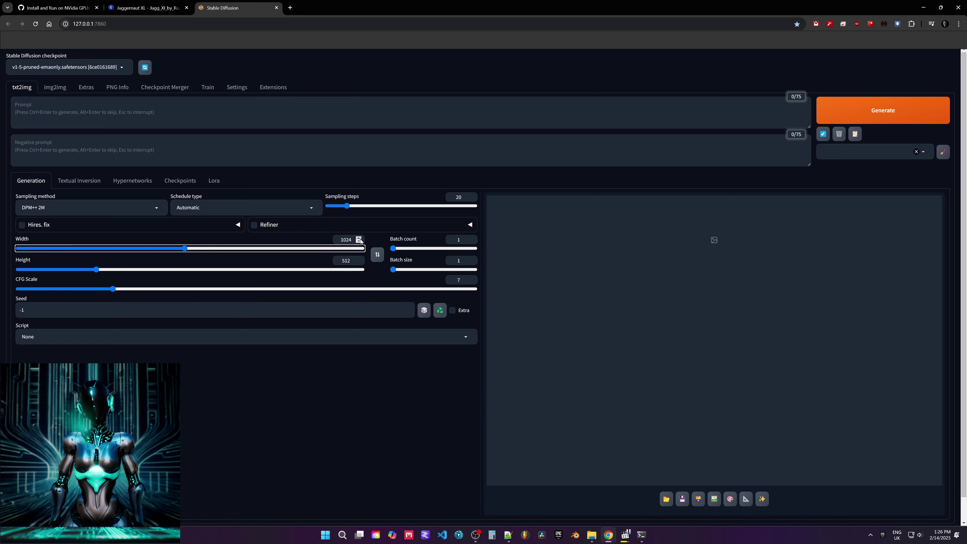
pyautogui.press('Tab')
pyautogui.write('1024')
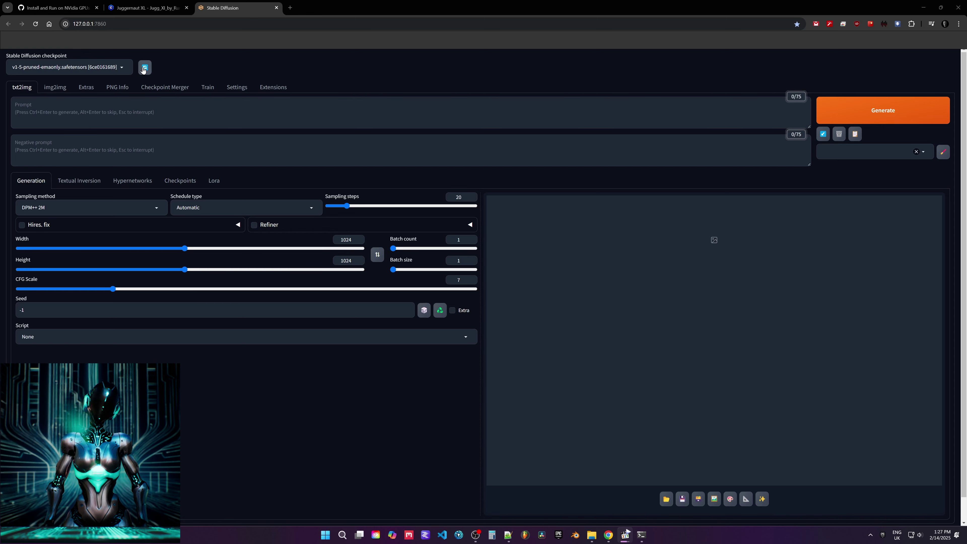
# - Refresh the list of Stable Diffusion checkpoints and load juggernautXL.safetensors
pyautogui.click(145, 68)
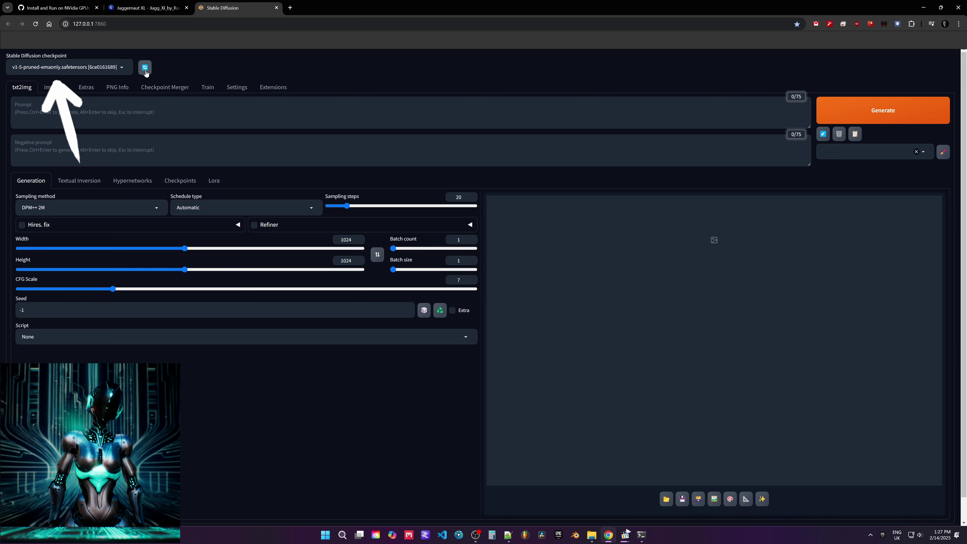
pyautogui.click(120, 68)
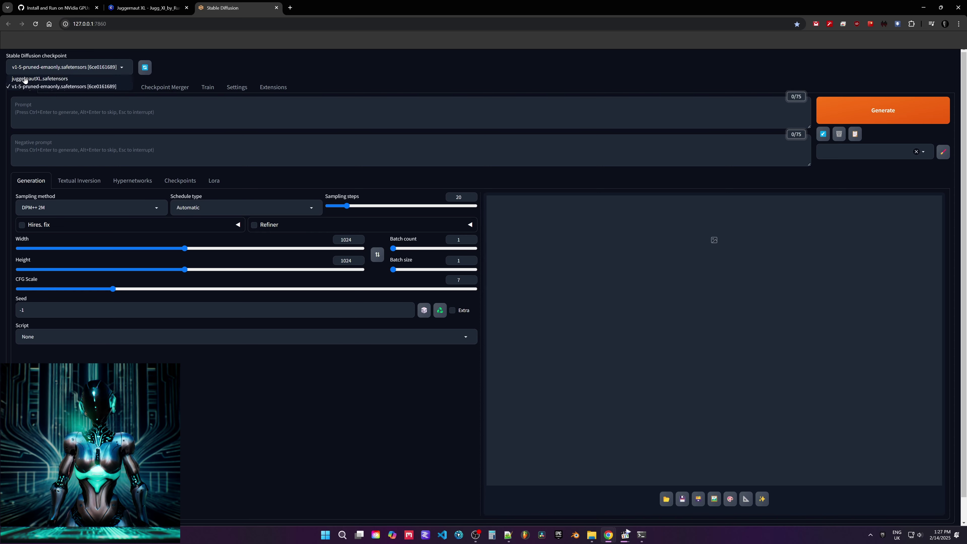
pyautogui.click(39, 80)
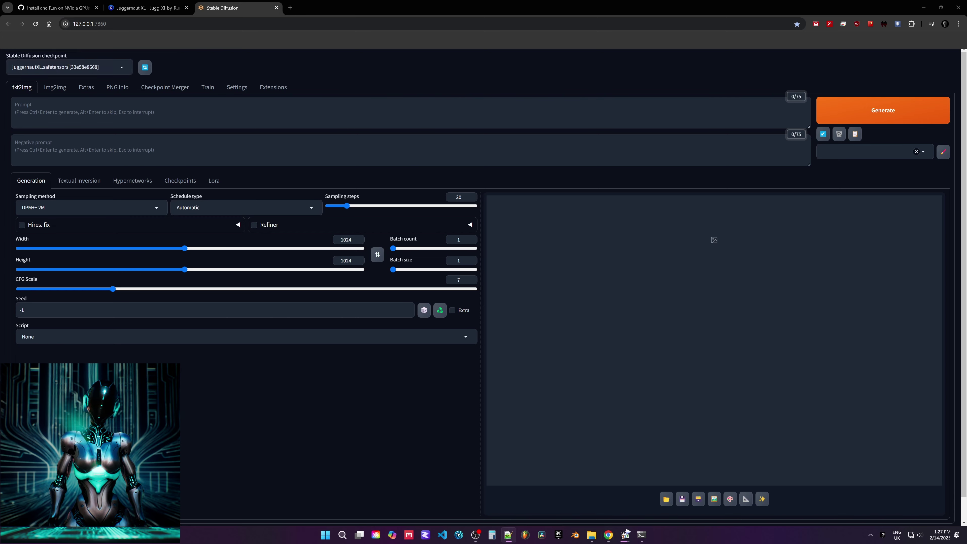
# - Generate an image from the prompt "a futuristic cyberpunk girl, digital art" with the Karras schedule type, and check the time taken
pyautogui.click(623, 115)
pyautogui.write('a futuristic cyberpunk girl, digital art')
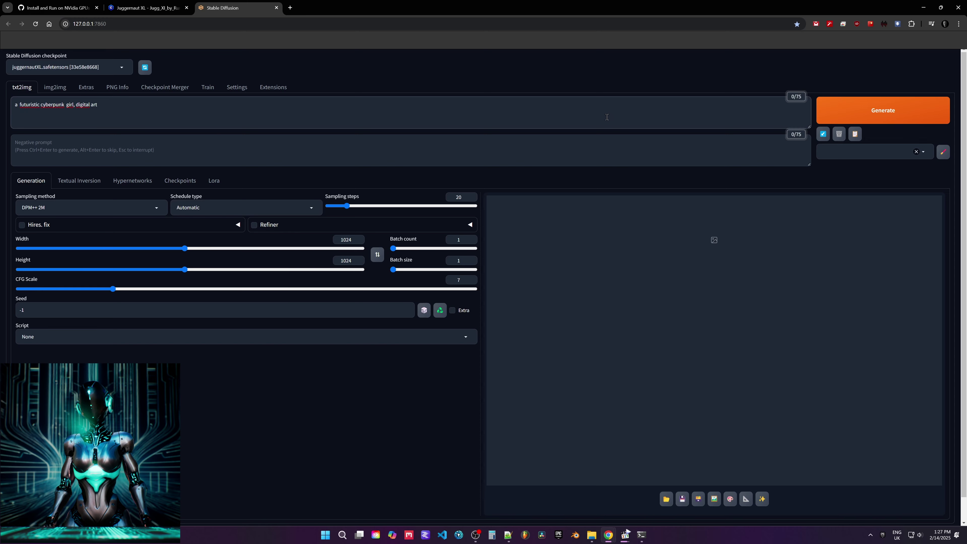
pyautogui.click(311, 207)
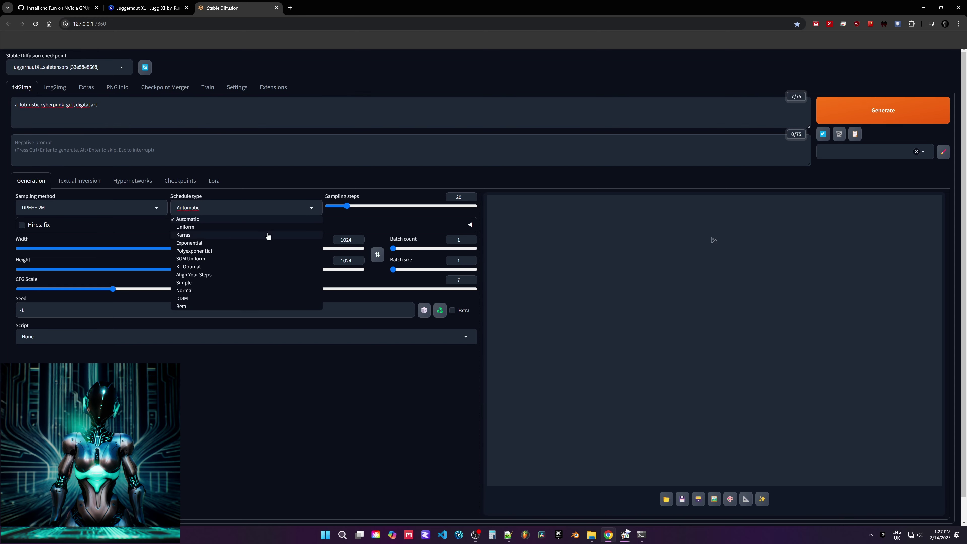
pyautogui.click(268, 236)
pyautogui.click(858, 111)
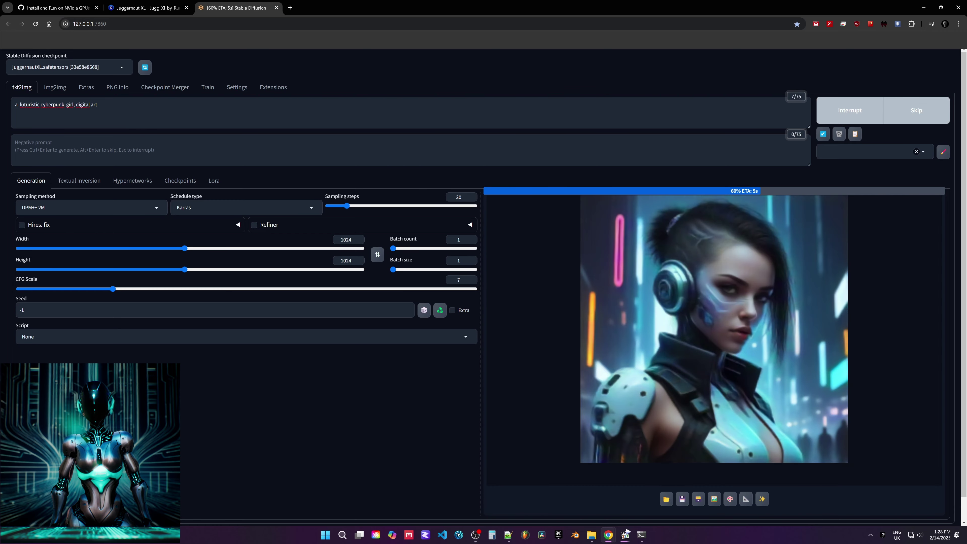
pyautogui.scroll(-1, 853, 294)
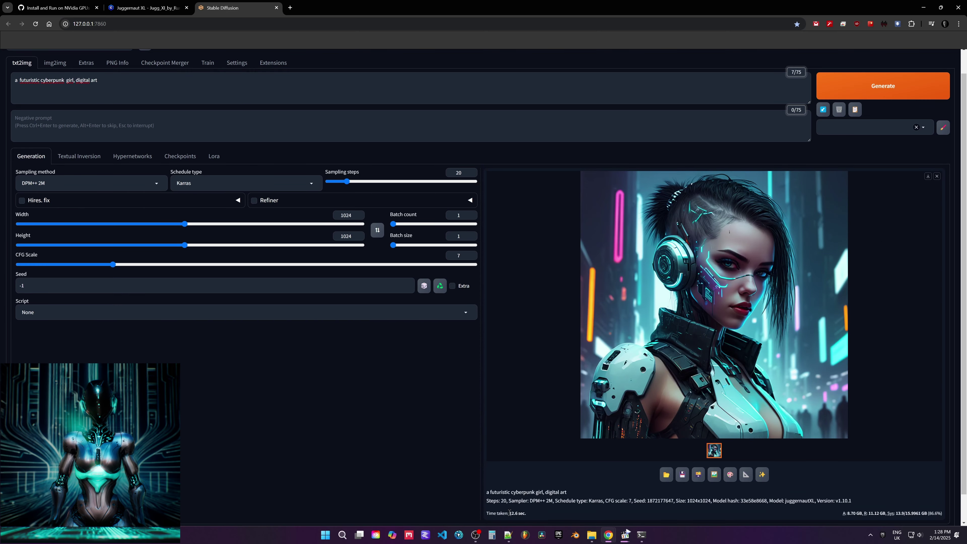
pyautogui.moveTo(510, 513); pyautogui.dragTo(528, 521)
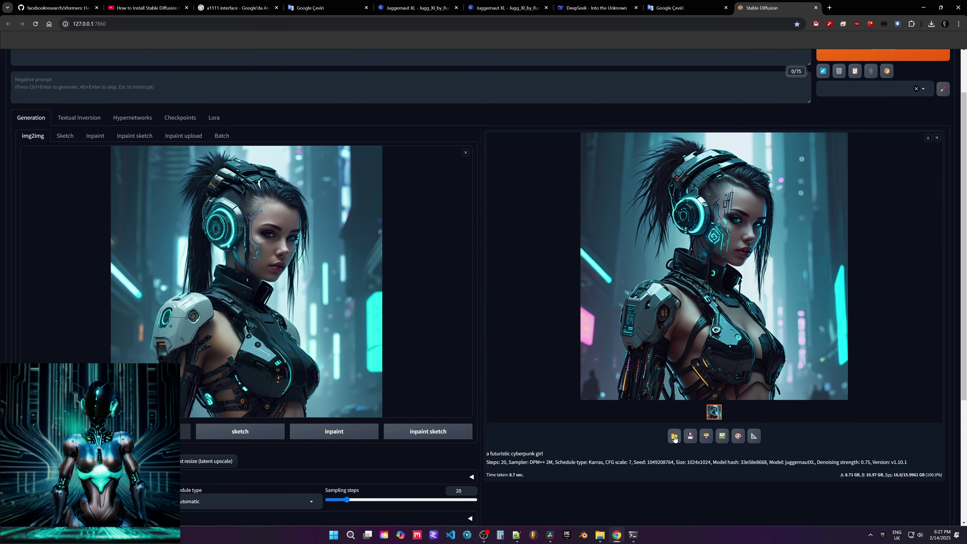
# - Open the folder of the saved img2img result, browse up through outputs to the webui folder, and close the window
pyautogui.click(674, 437)
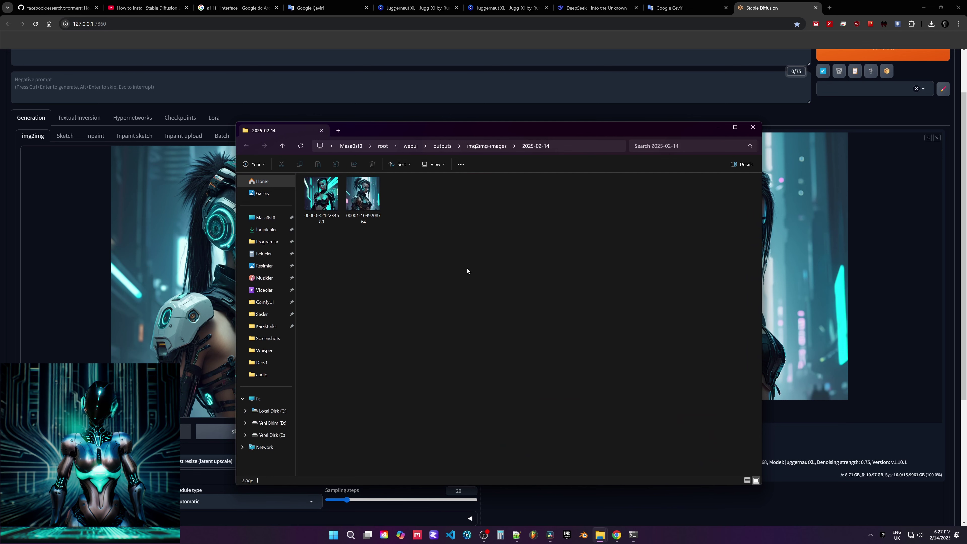
pyautogui.click(488, 146)
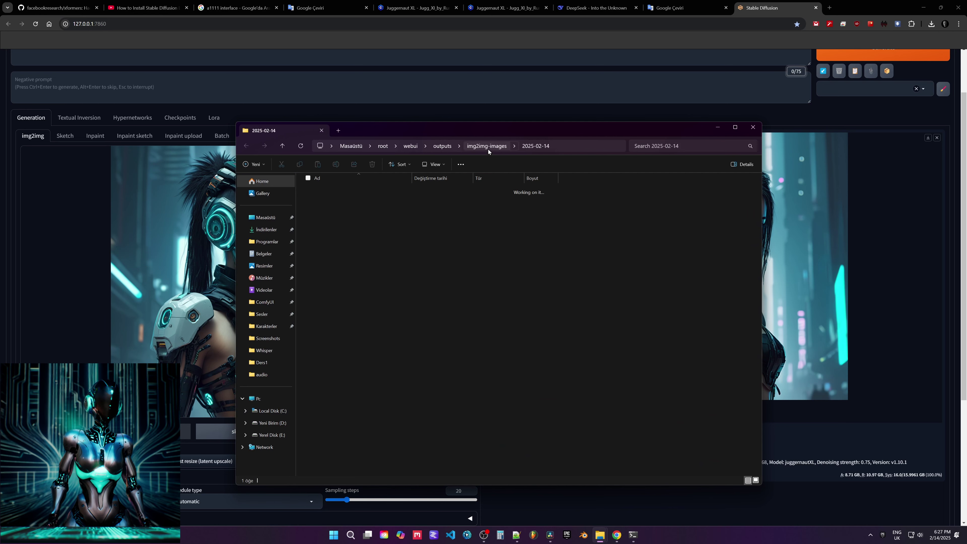
pyautogui.click(442, 146)
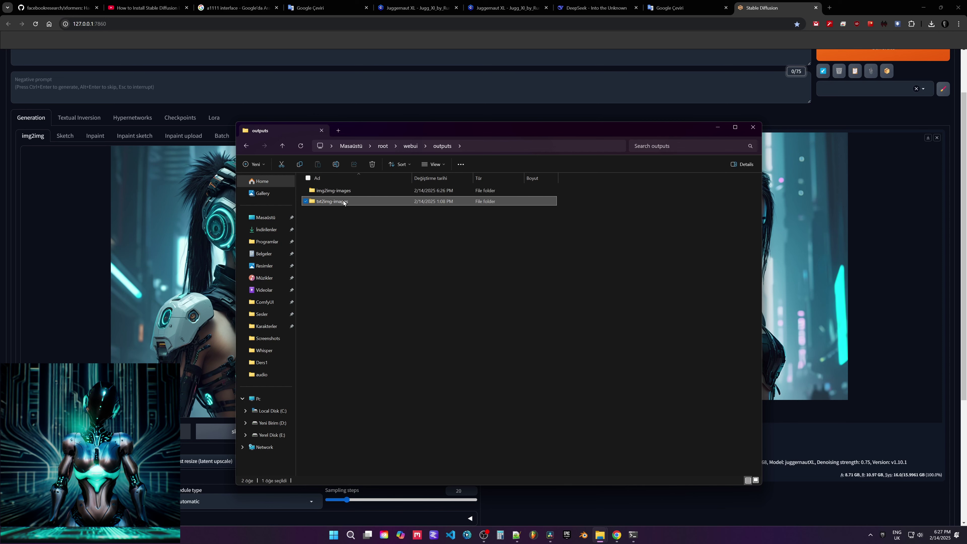
pyautogui.click(345, 221)
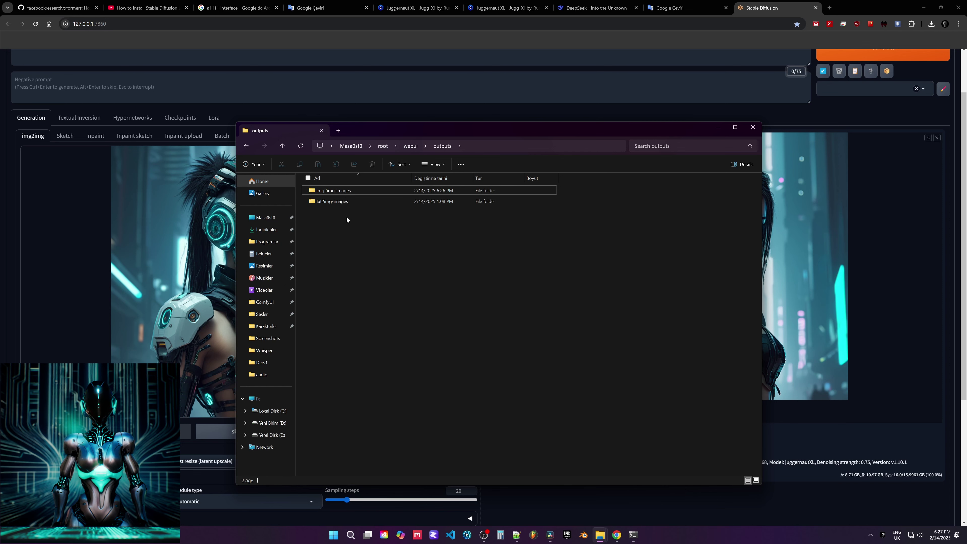
pyautogui.click(407, 148)
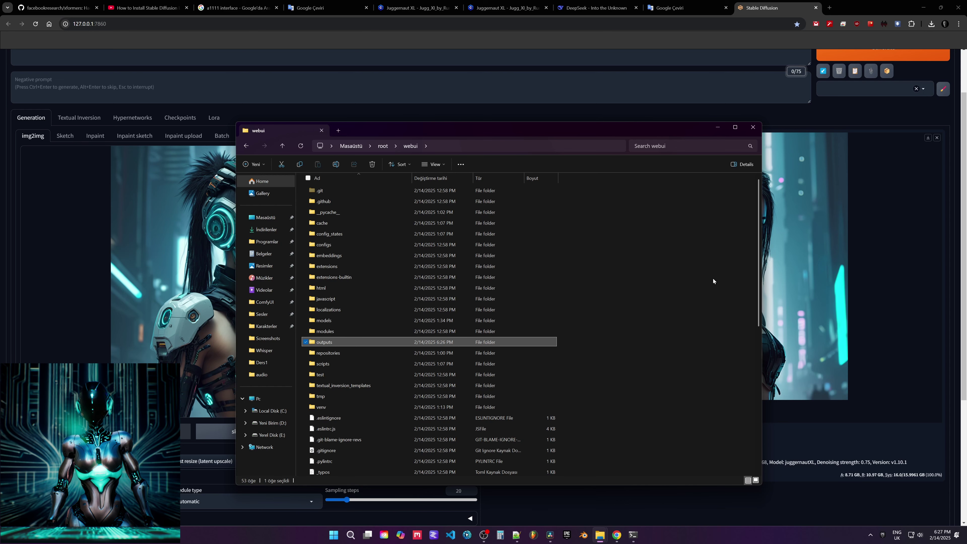
pyautogui.click(753, 128)
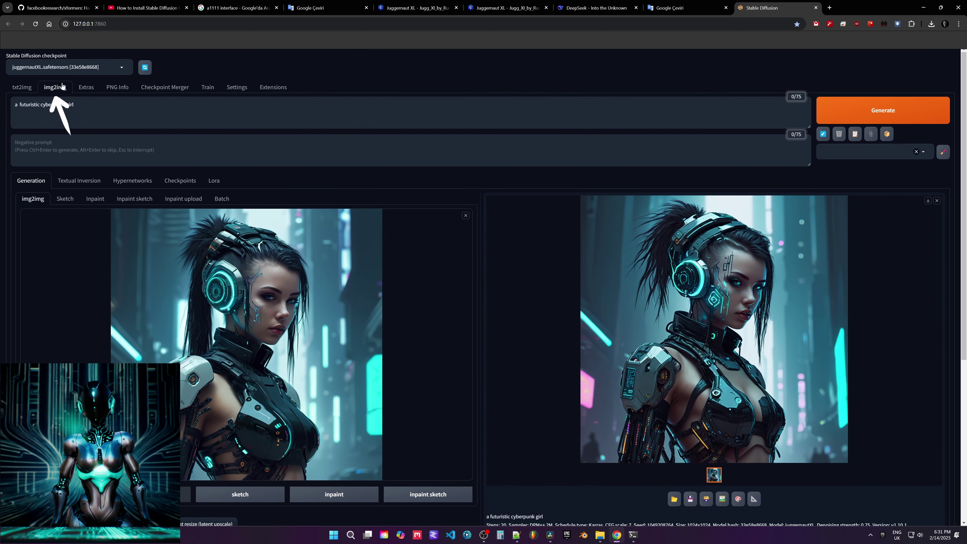
# - Generate a text-to-image result from the prompt "portrait of a woman" with the negative prompt "bad anatomy"
pyautogui.click(881, 110)
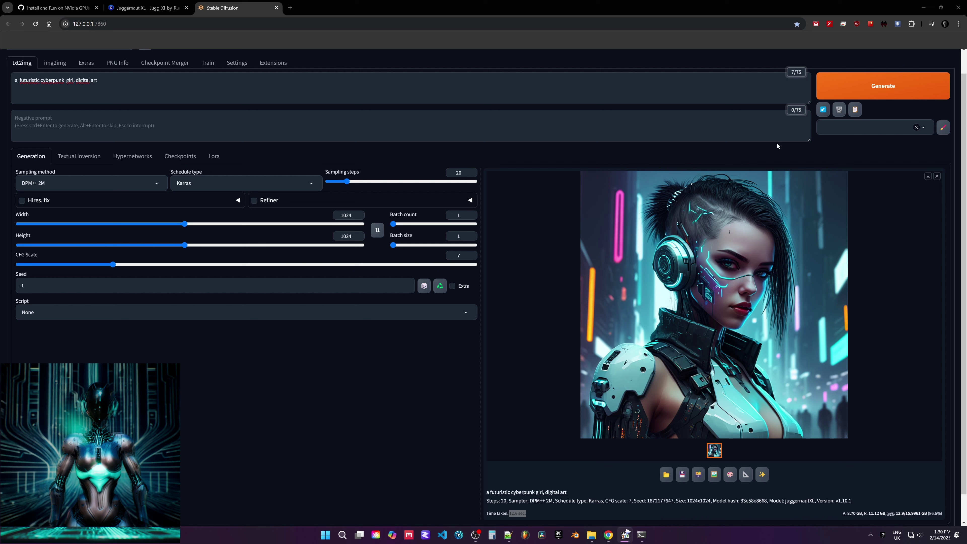
pyautogui.tripleClick(583, 93)
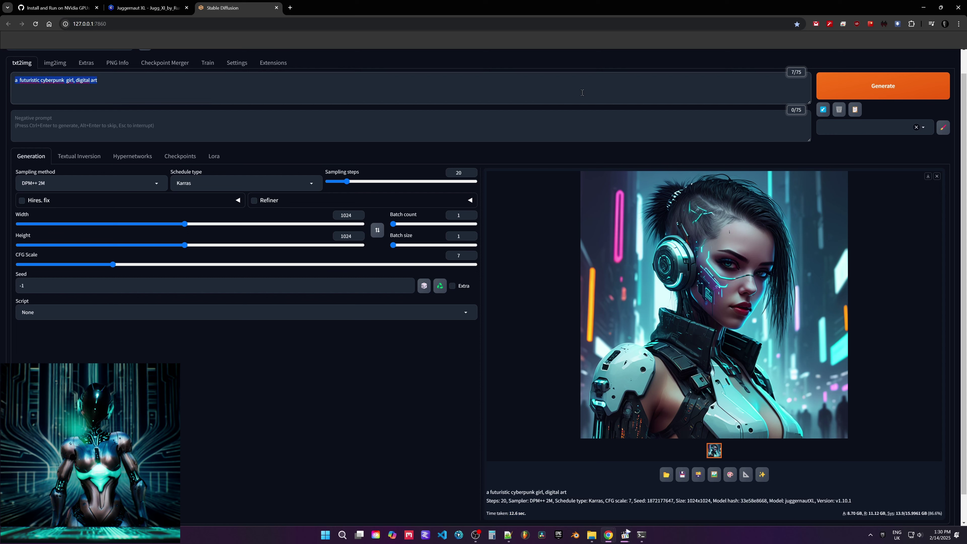
pyautogui.hotkey('ctrl', 'v')
pyautogui.click(76, 122)
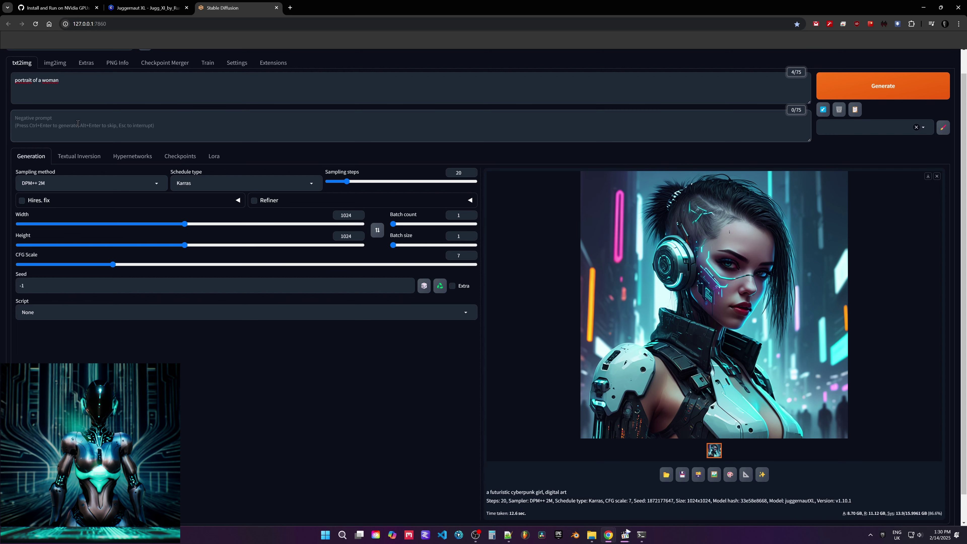
pyautogui.write('bad anatomy')
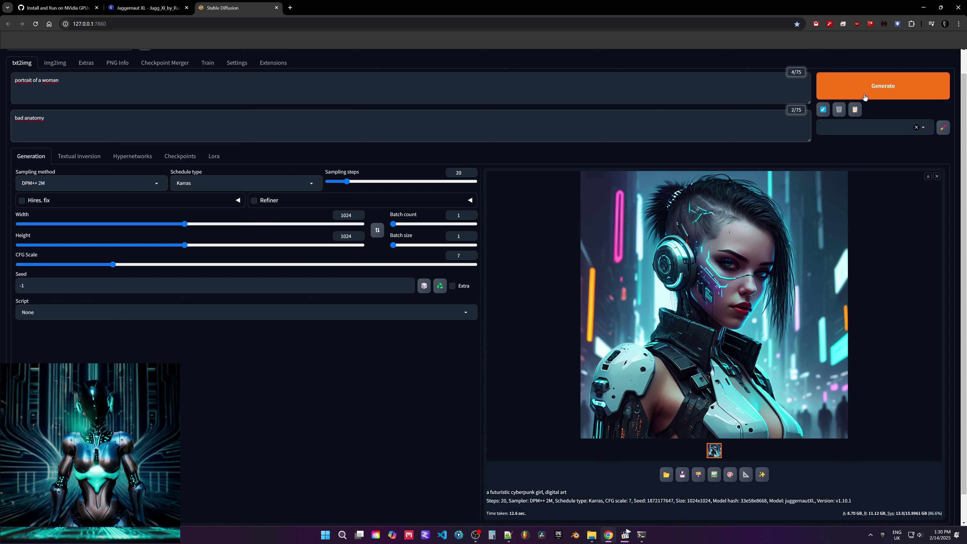
pyautogui.click(883, 86)
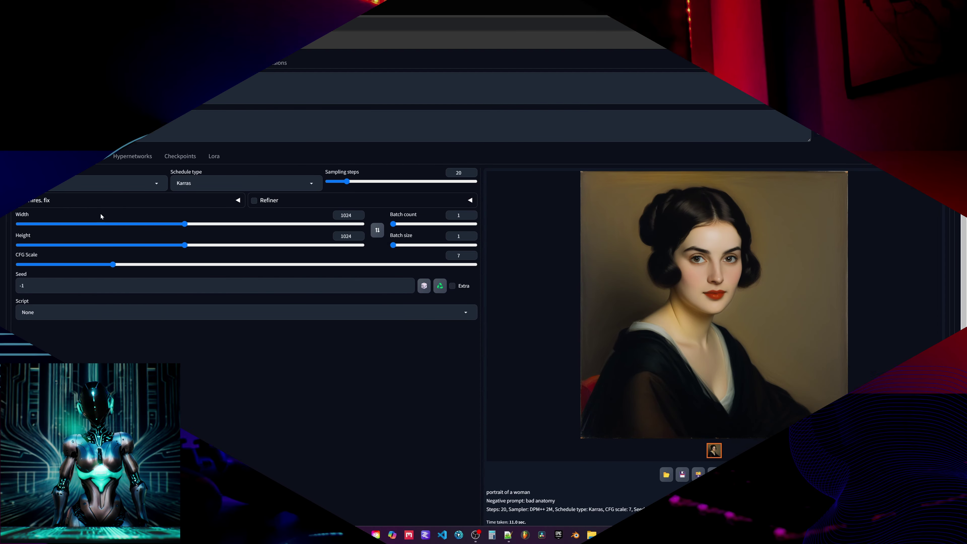
# - Enable Hires. fix with the R-ESRGAN 4x+ upscaler and generate the portrait again
pyautogui.click(38, 202)
pyautogui.moveTo(173, 201); pyautogui.dragTo(231, 205)
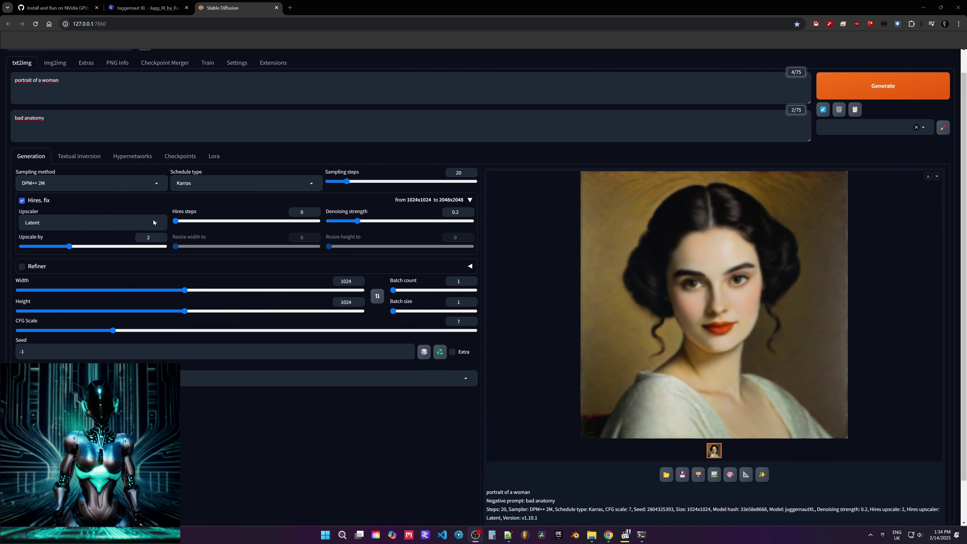
pyautogui.click(88, 222)
pyautogui.click(40, 345)
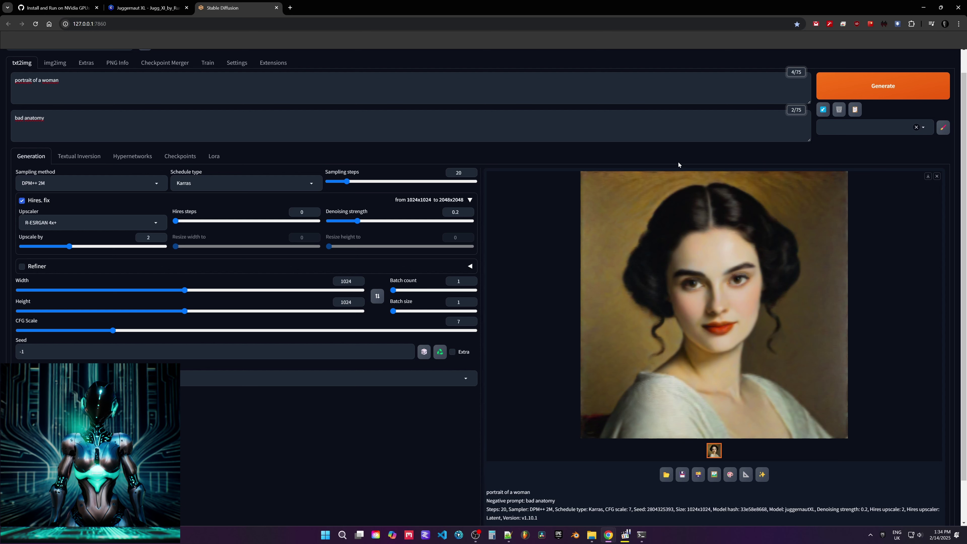
pyautogui.click(880, 86)
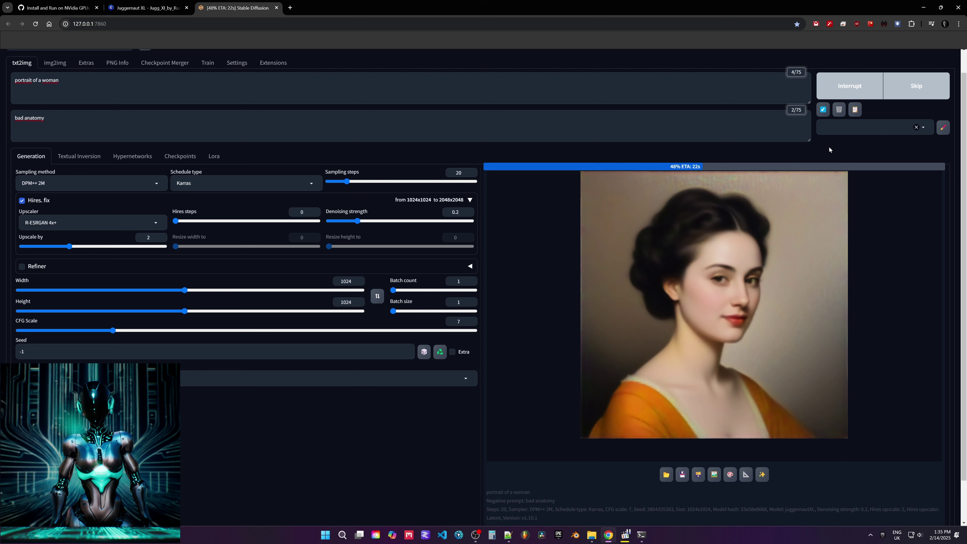
# - Bring up the web UI's command window and examine the upscaler model download path and the generation progress
pyautogui.moveTo(646, 538)
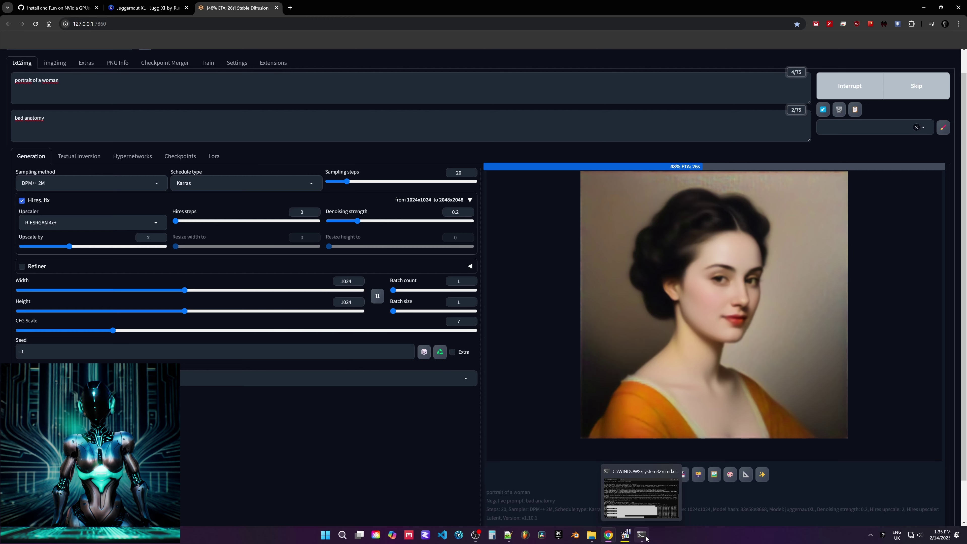
pyautogui.click(642, 499)
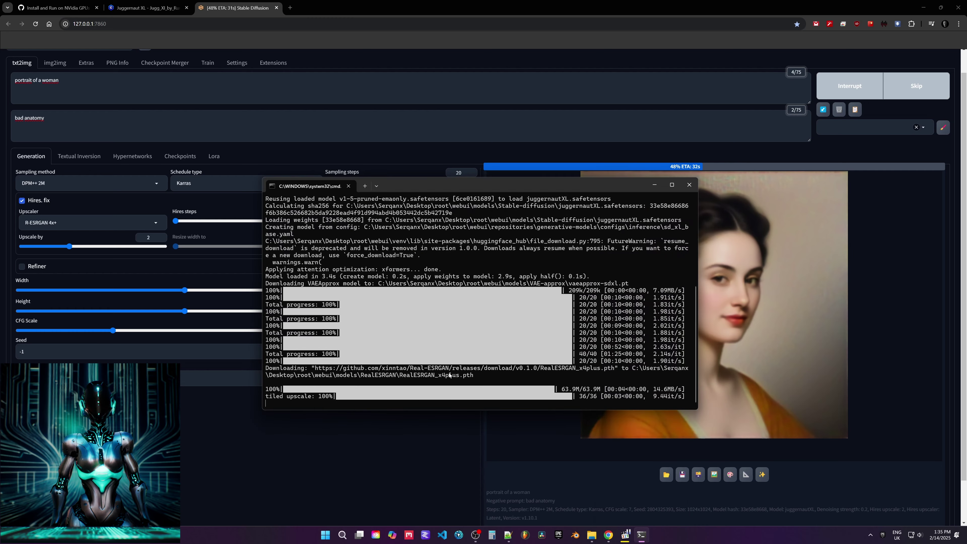
pyautogui.moveTo(477, 376); pyautogui.dragTo(267, 368)
pyautogui.click(527, 378)
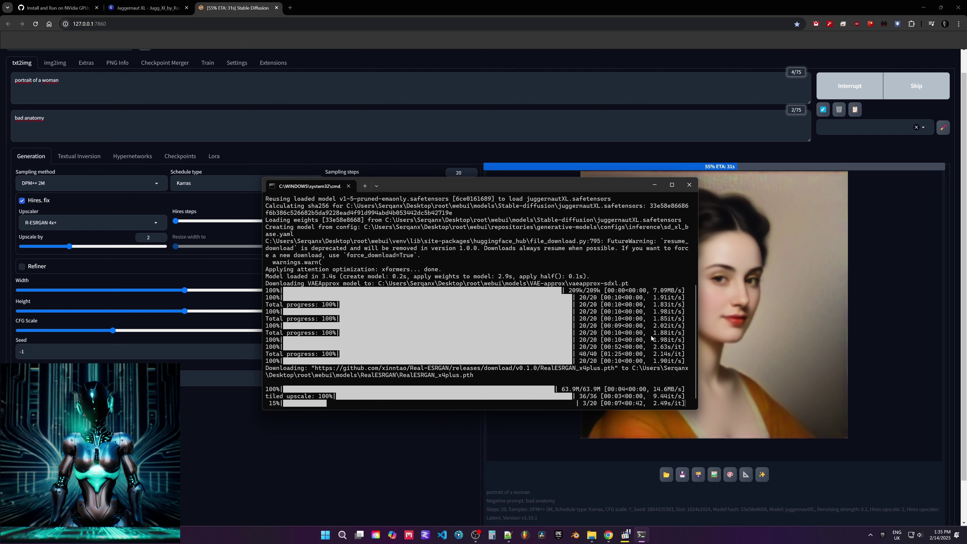
pyautogui.moveTo(698, 199); pyautogui.dragTo(499, 180)
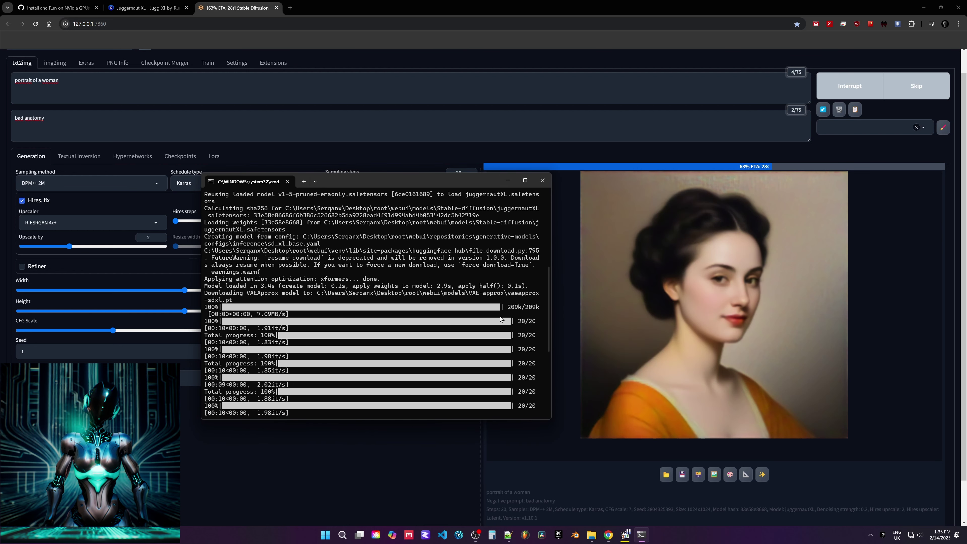
pyautogui.scroll(-7, 489, 336)
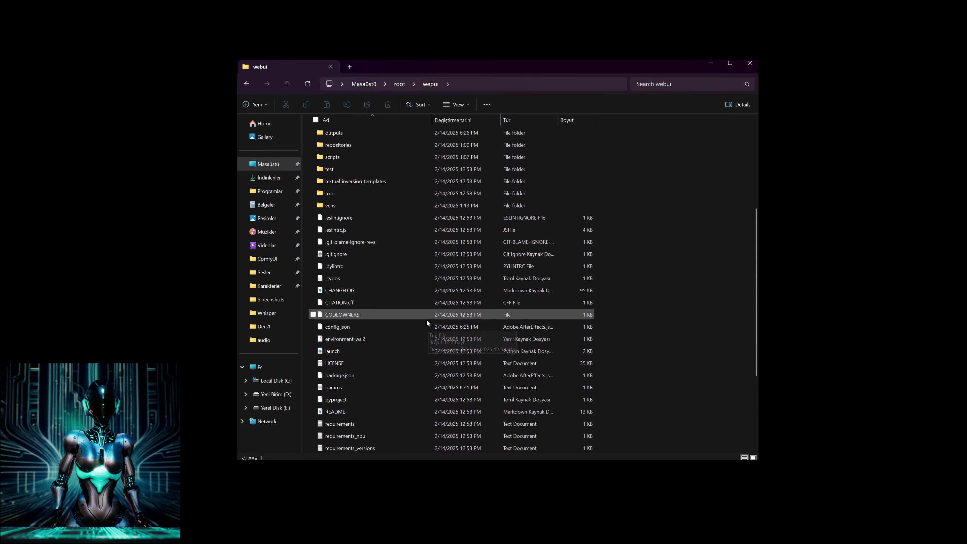
# - Create a shortcut to the webui-user batch file in the webui folder and name it A1111
pyautogui.scroll(-4, 425, 330)
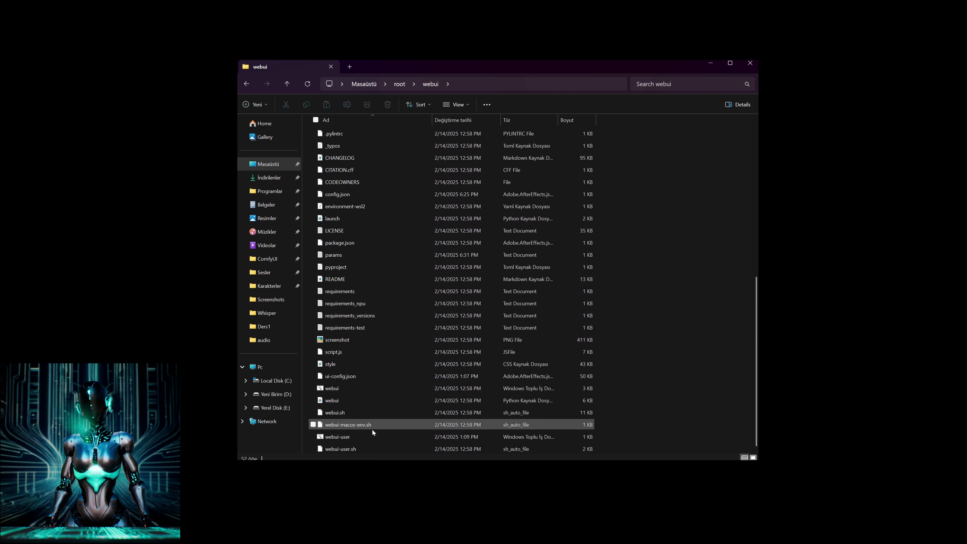
pyautogui.rightClick(359, 437)
pyautogui.click(395, 427)
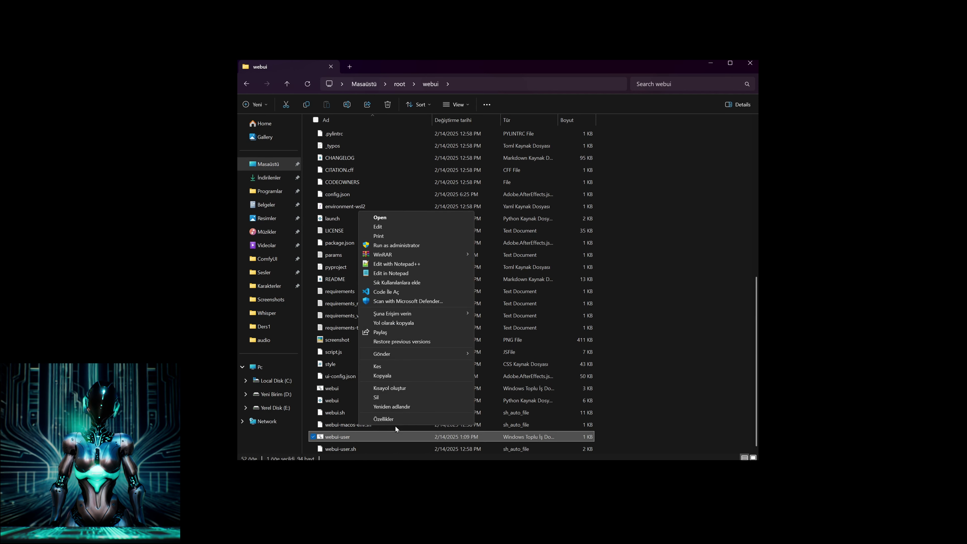
pyautogui.click(402, 389)
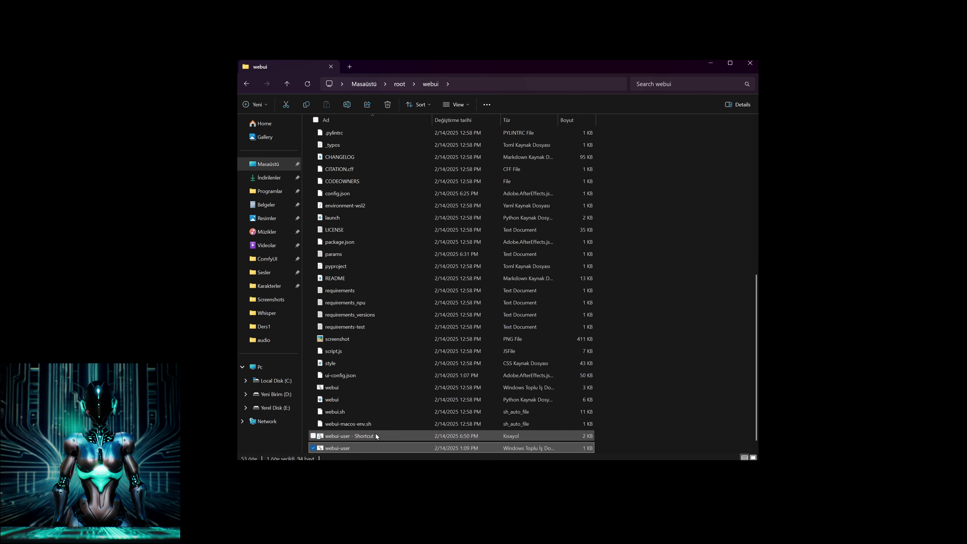
pyautogui.press('F2')
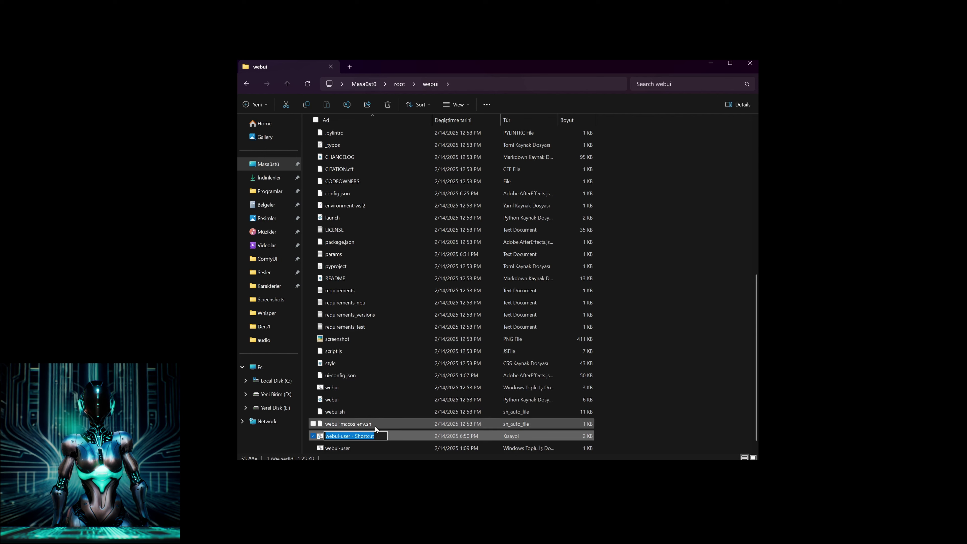
pyautogui.write('A1111')
pyautogui.press('Return')
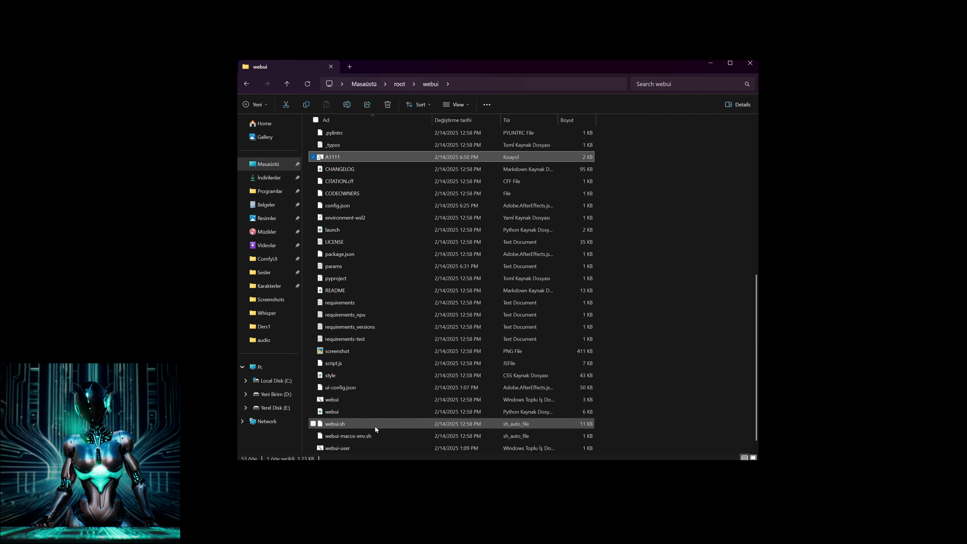
# - Change the A1111 shortcut's icon to the yellow star from the system icon set and apply it
pyautogui.rightClick(373, 159)
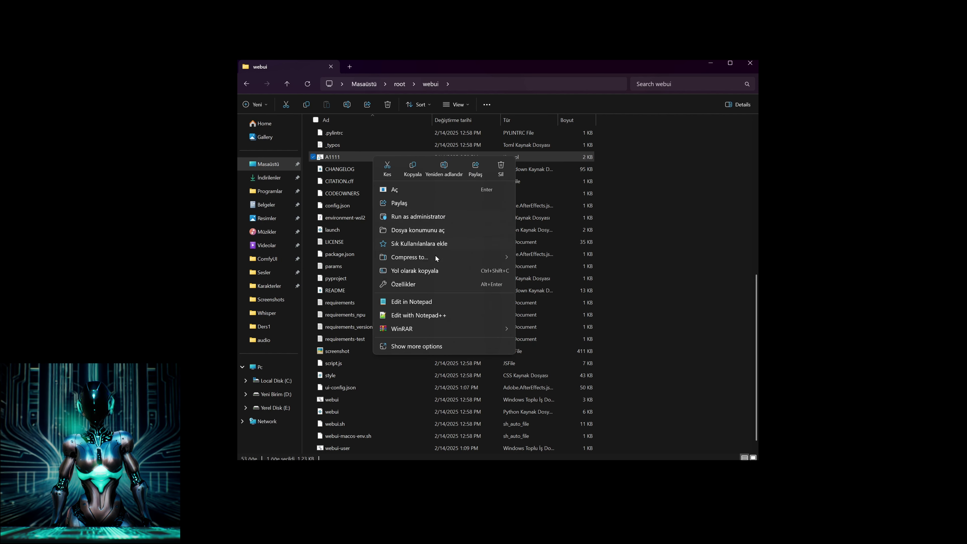
pyautogui.click(433, 285)
pyautogui.click(464, 313)
pyautogui.click(533, 226)
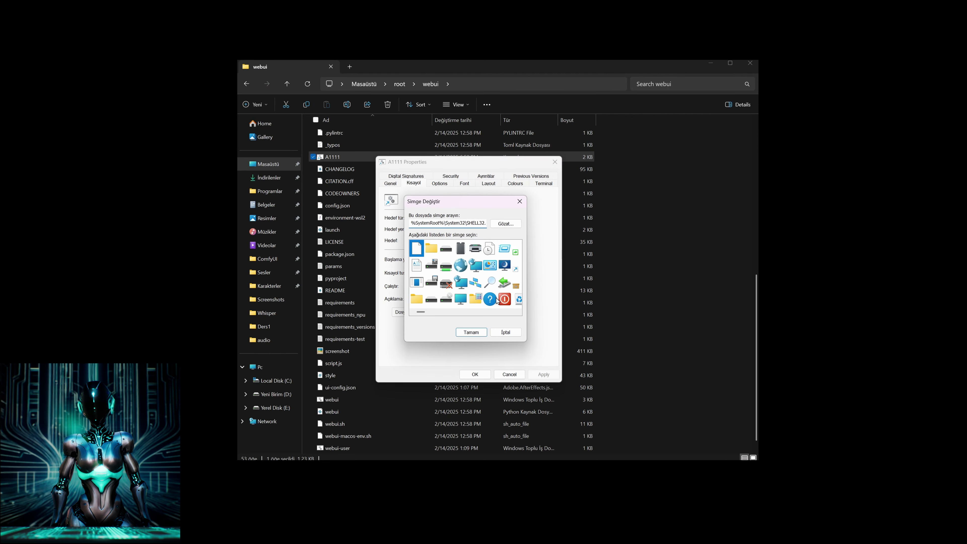
pyautogui.scroll(-5, 481, 296)
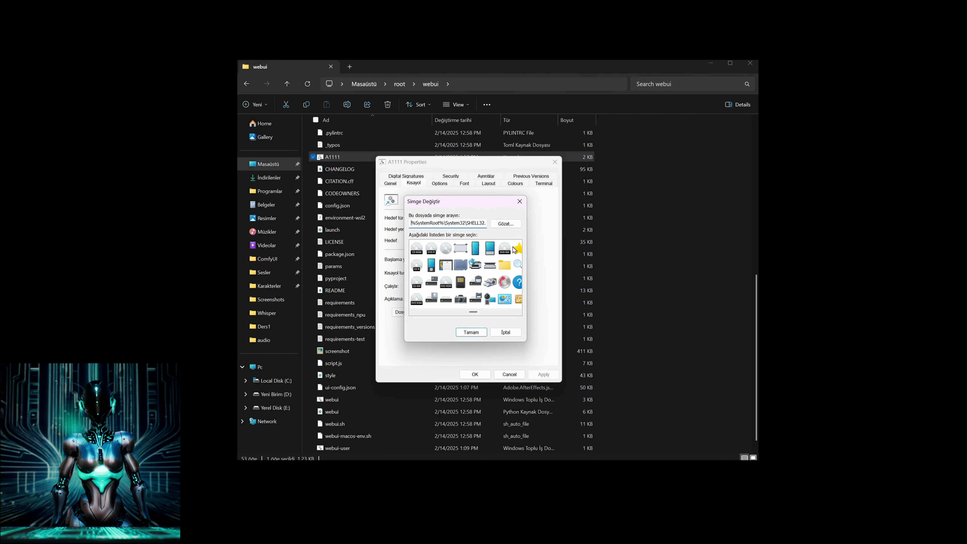
pyautogui.click(514, 249)
pyautogui.click(475, 333)
pyautogui.click(475, 375)
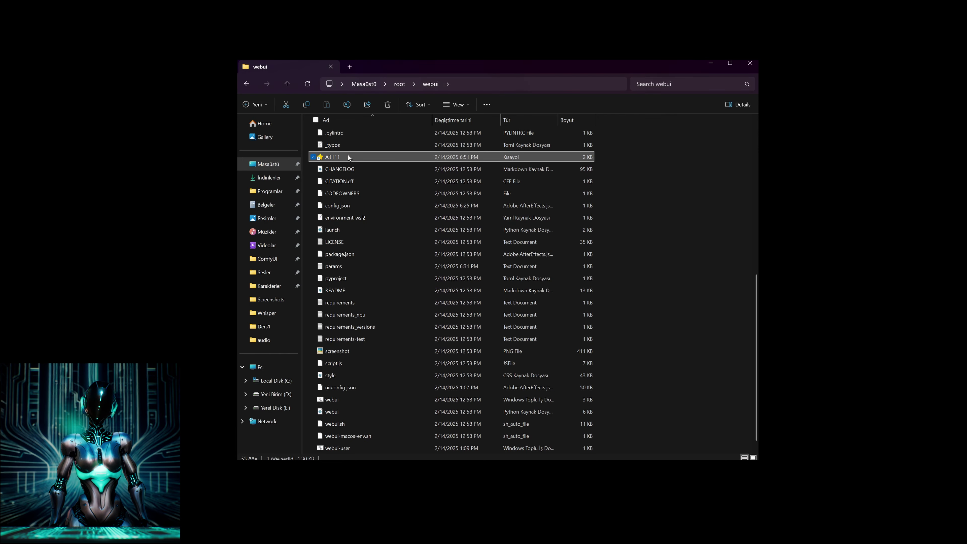
# - Send the A1111 shortcut to the desktop
pyautogui.rightClick(348, 155)
pyautogui.moveTo(454, 296)
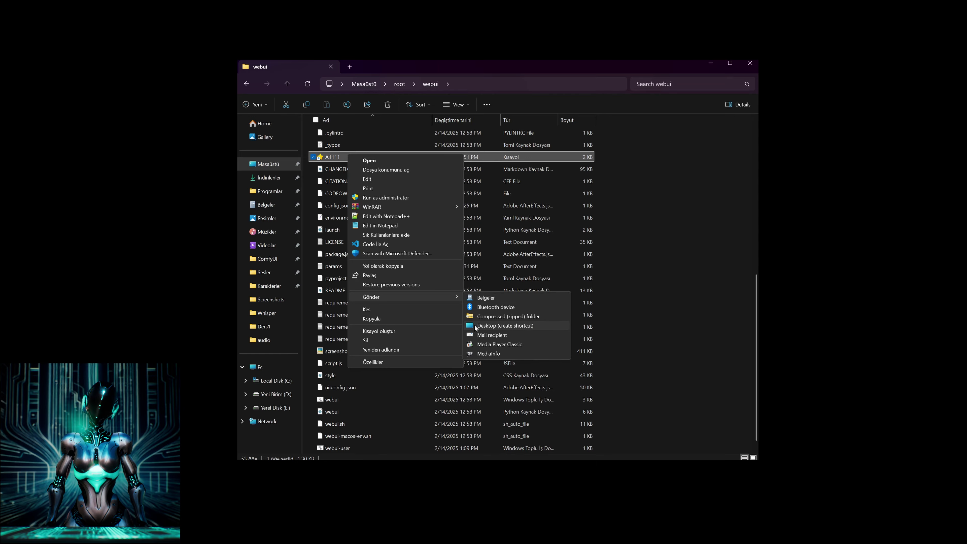
pyautogui.click(541, 324)
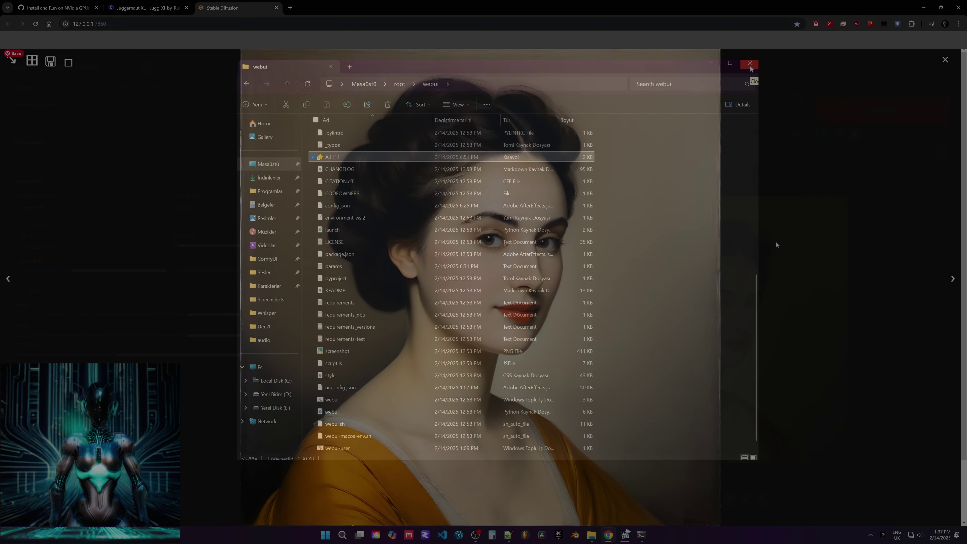